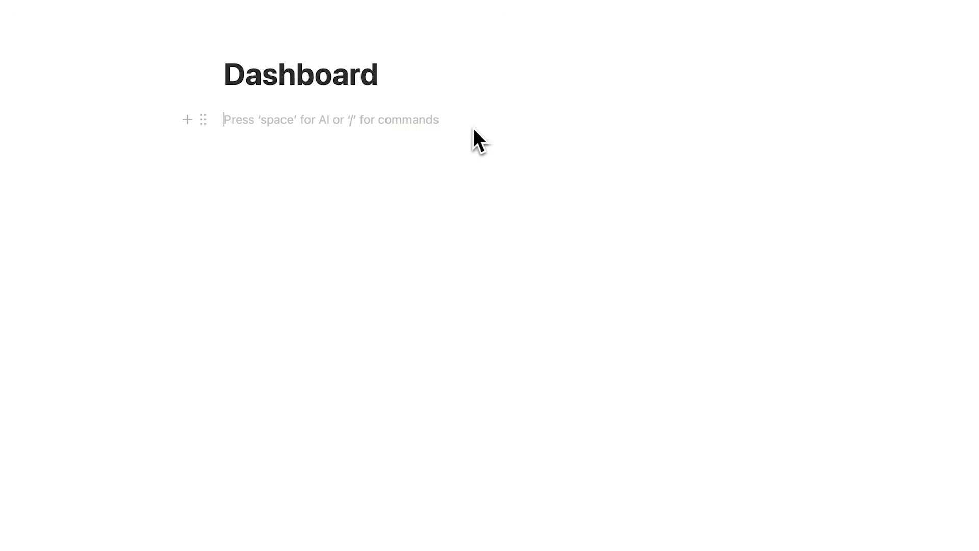
# Insert a to-do list block below the Dashboard title.
pyautogui.write('/')
pyautogui.scroll(-2, 410, 180)
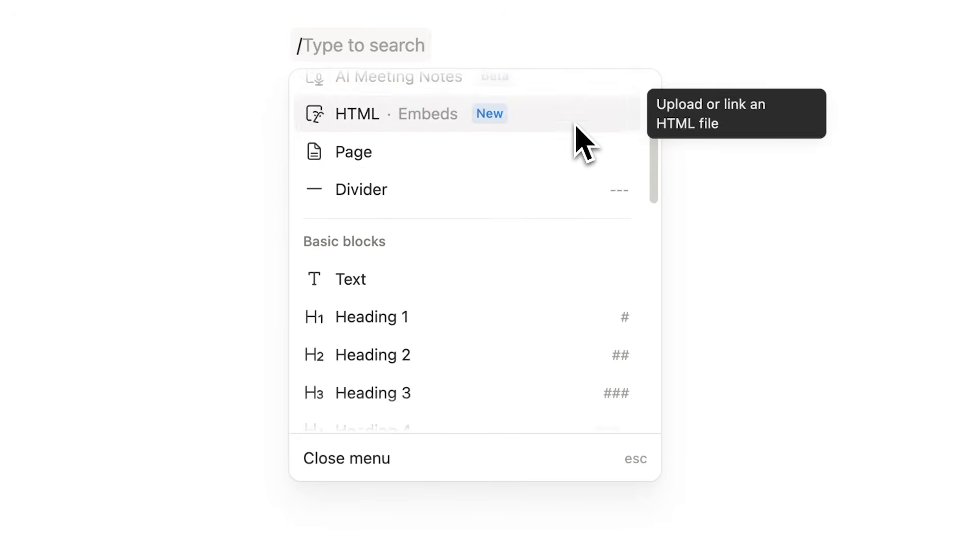
pyautogui.scroll(-10, 577, 130)
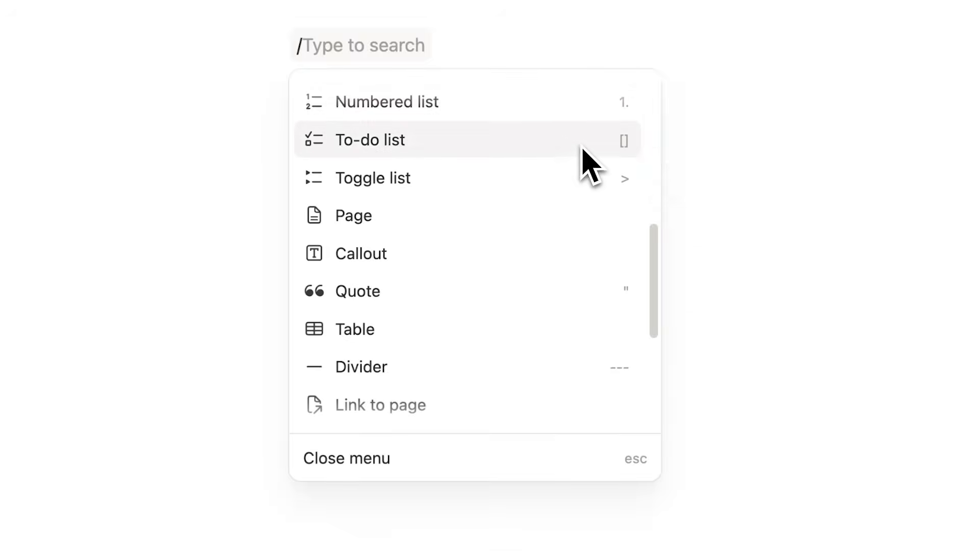
pyautogui.scroll(-10, 583, 148)
pyautogui.scroll(-8, 577, 186)
pyautogui.scroll(15, 701, 242)
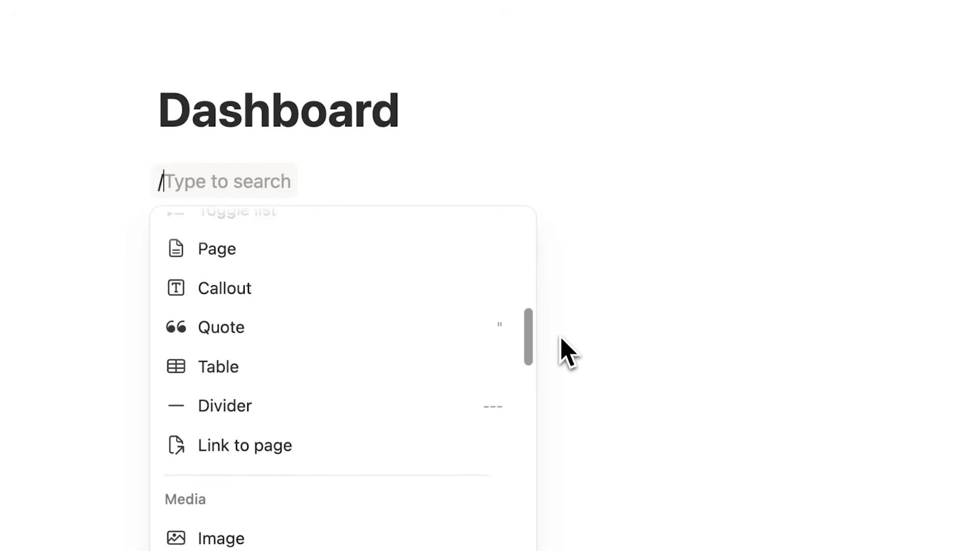
pyautogui.scroll(5, 565, 337)
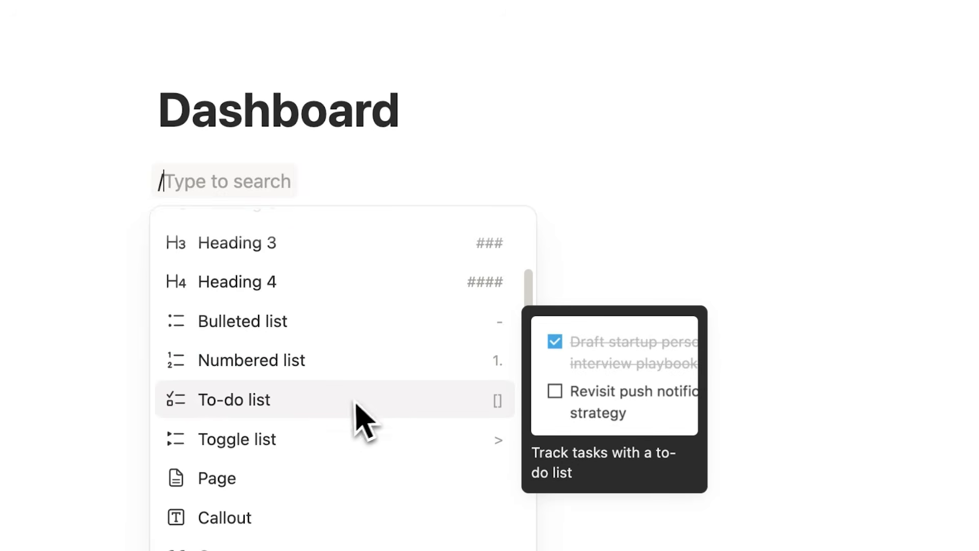
pyautogui.click(376, 417)
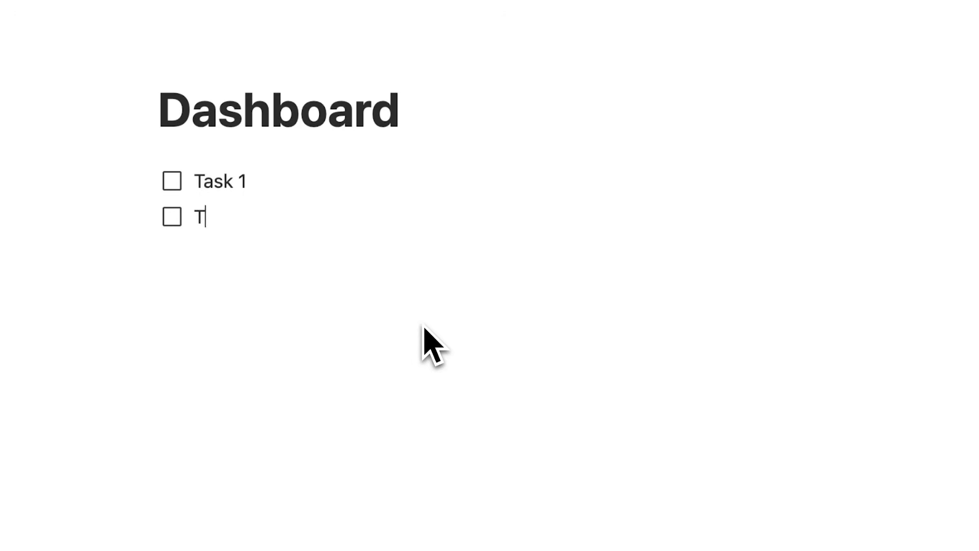
# Fill the to-do list below the Dashboard title with the items Task 1 and Task 2.
pyautogui.moveTo(424, 326); pyautogui.dragTo(218, 241)
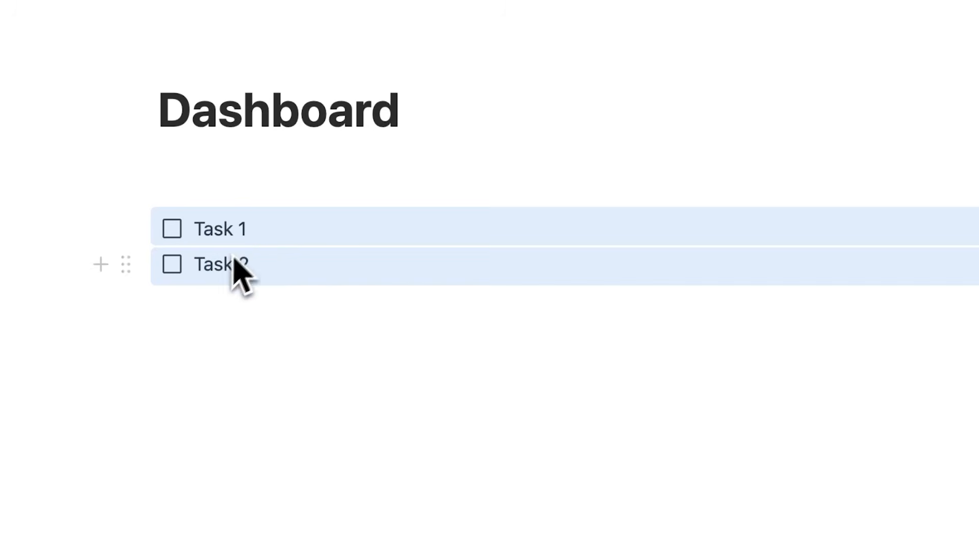
pyautogui.click(261, 236)
pyautogui.click(268, 324)
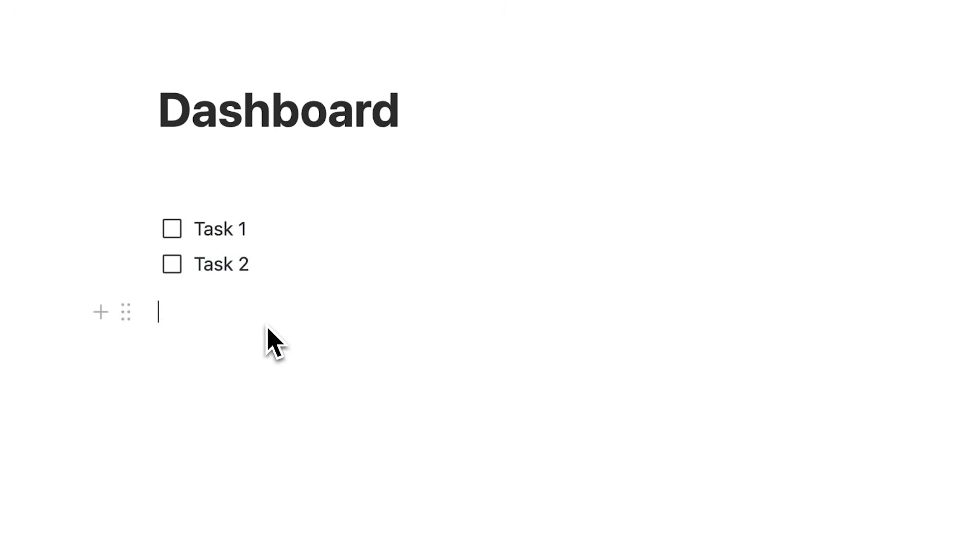
pyautogui.press('Return')
pyautogui.write('Task 1')
pyautogui.press('Return')
pyautogui.write('T')
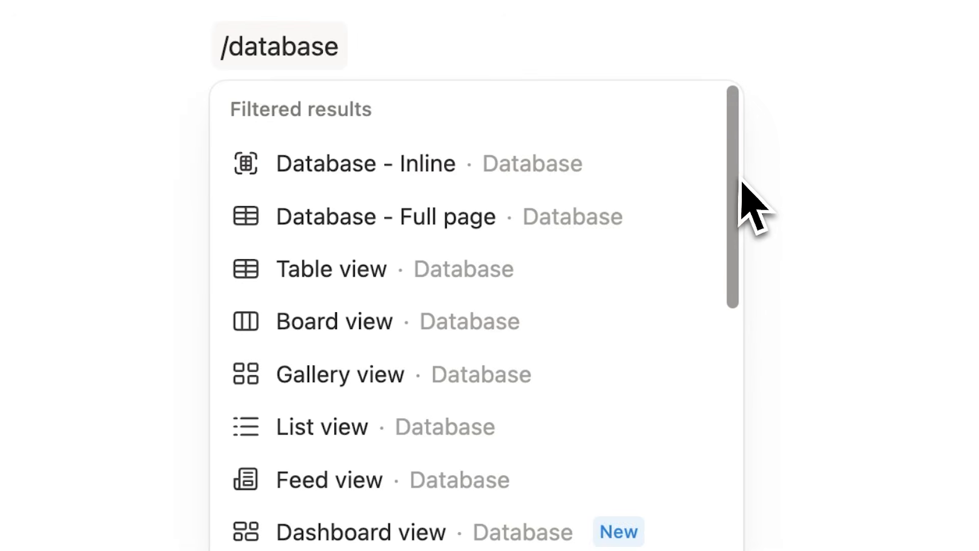
# Insert a new database as a table view on the empty line below the Dashboard title.
pyautogui.moveTo(739, 182); pyautogui.dragTo(738, 250)
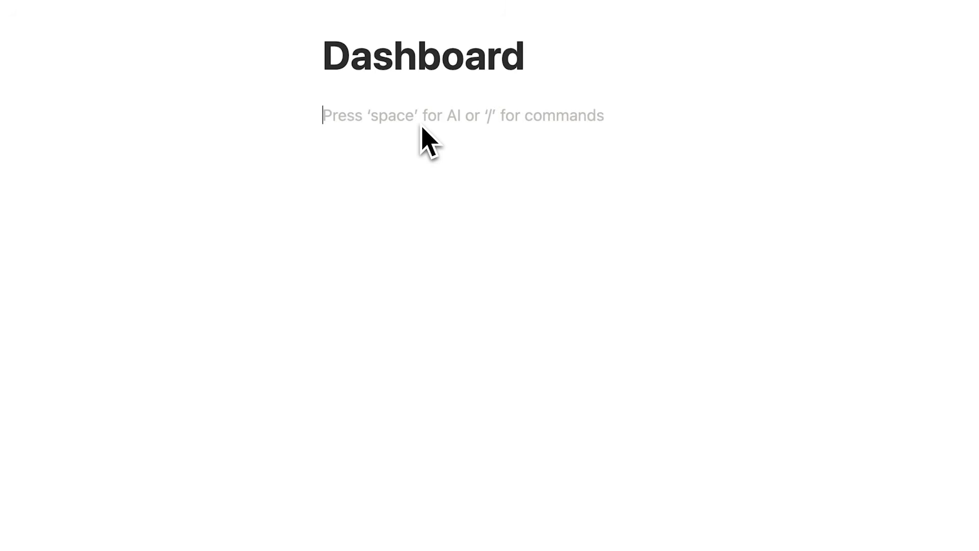
pyautogui.write('/')
pyautogui.moveTo(630, 152); pyautogui.dragTo(632, 340)
pyautogui.scroll(-5, 632, 357)
pyautogui.write('dat')
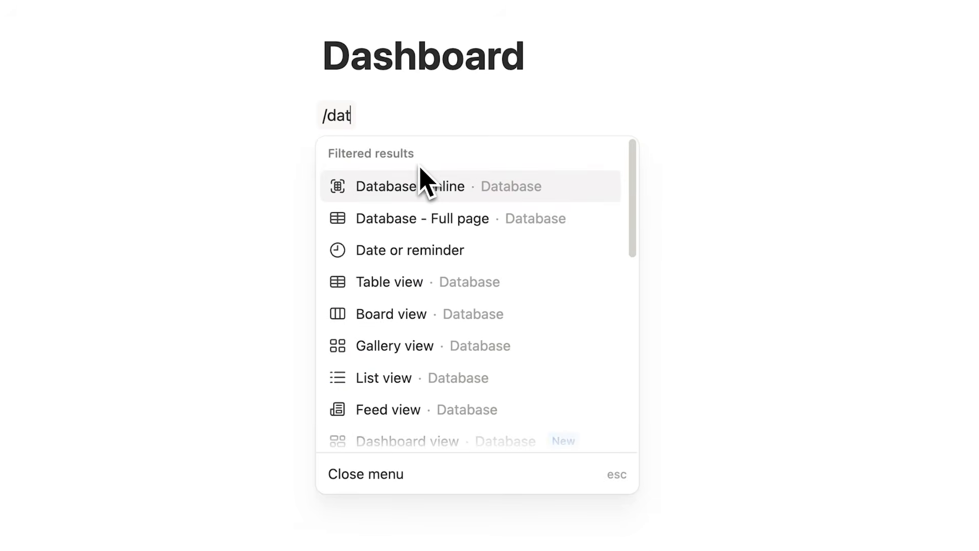
pyautogui.write('abase')
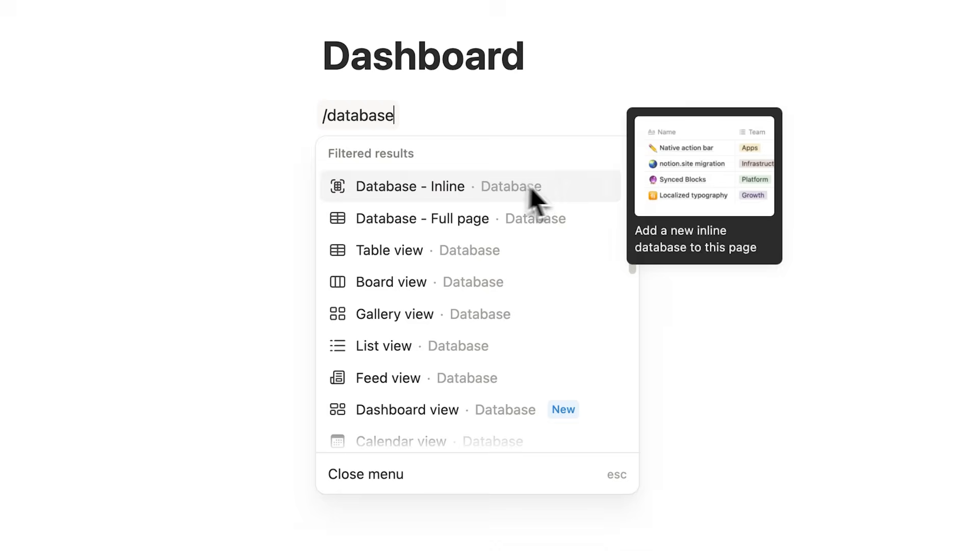
pyautogui.moveTo(635, 198); pyautogui.dragTo(648, 214)
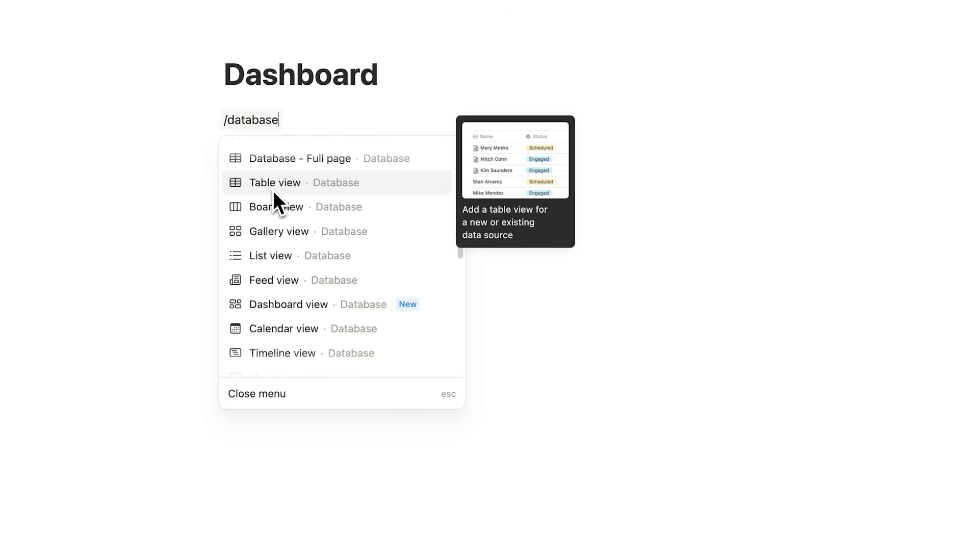
pyautogui.click(273, 191)
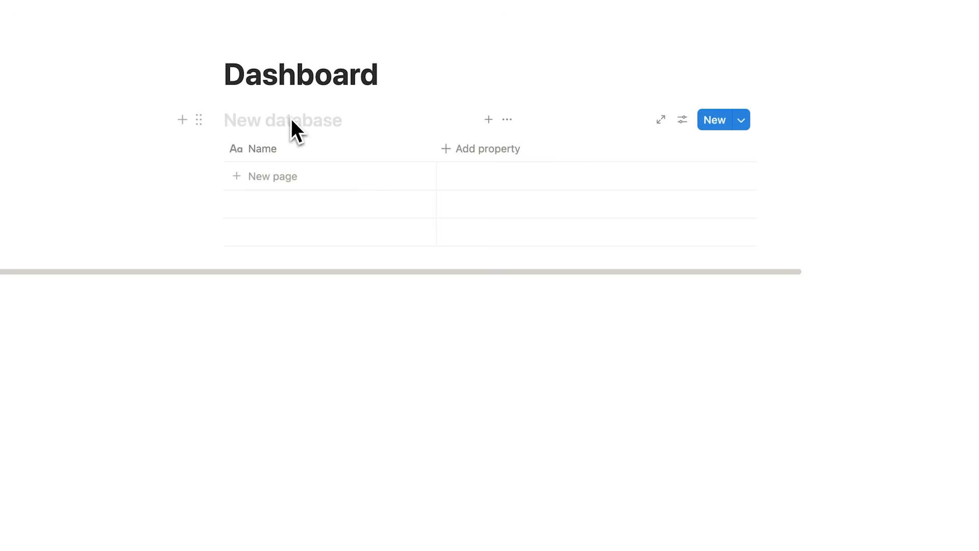
# Name the new database Task List and narrow its Name column.
pyautogui.click(291, 121)
pyautogui.write('Task List')
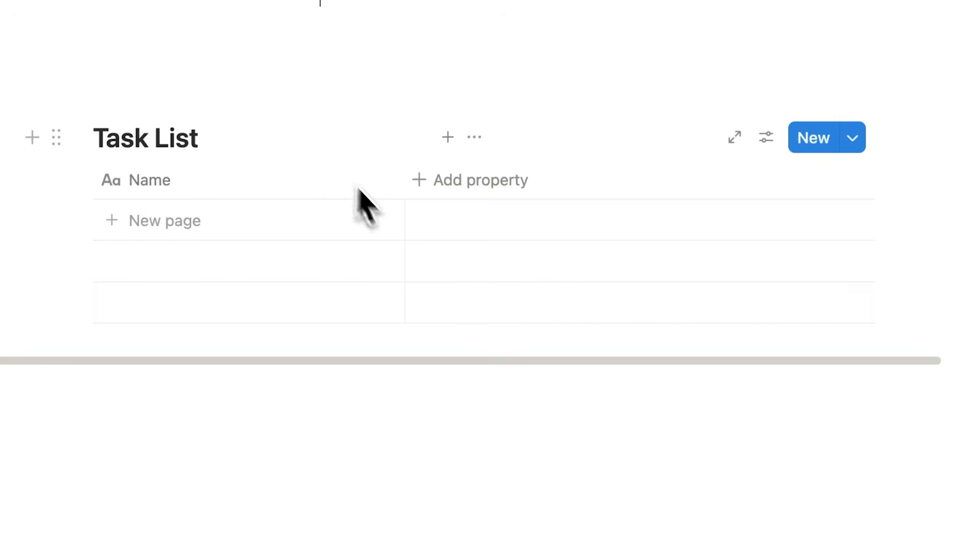
pyautogui.moveTo(406, 178); pyautogui.dragTo(354, 181)
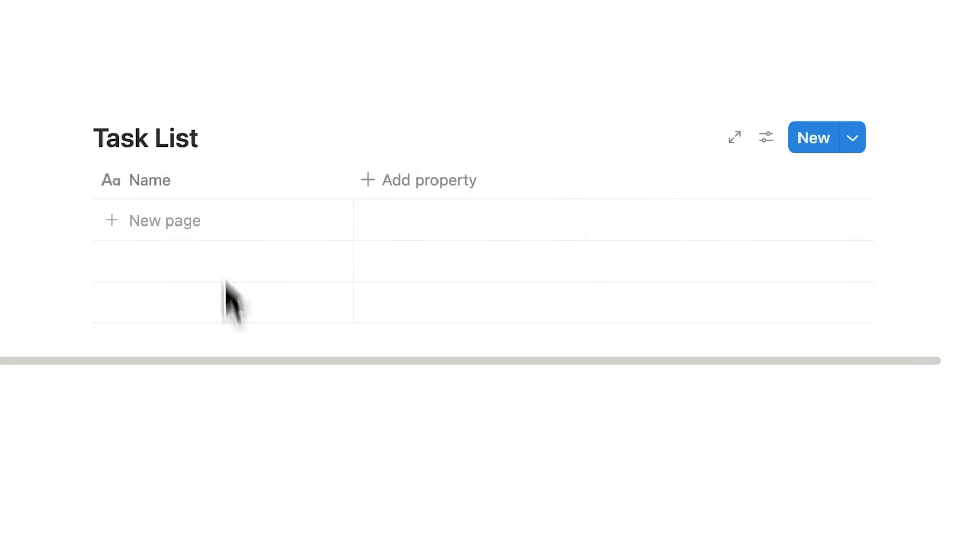
pyautogui.click(448, 192)
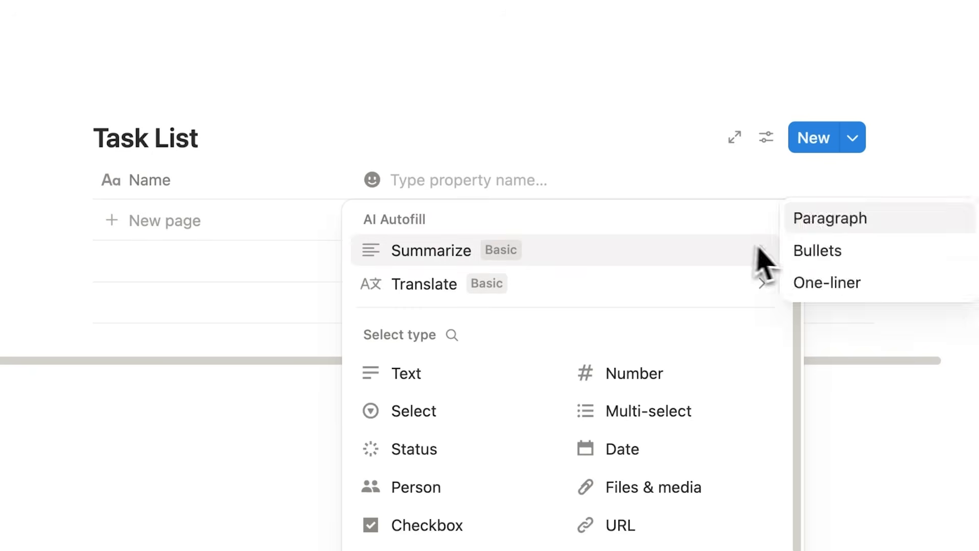
pyautogui.scroll(-5, 802, 353)
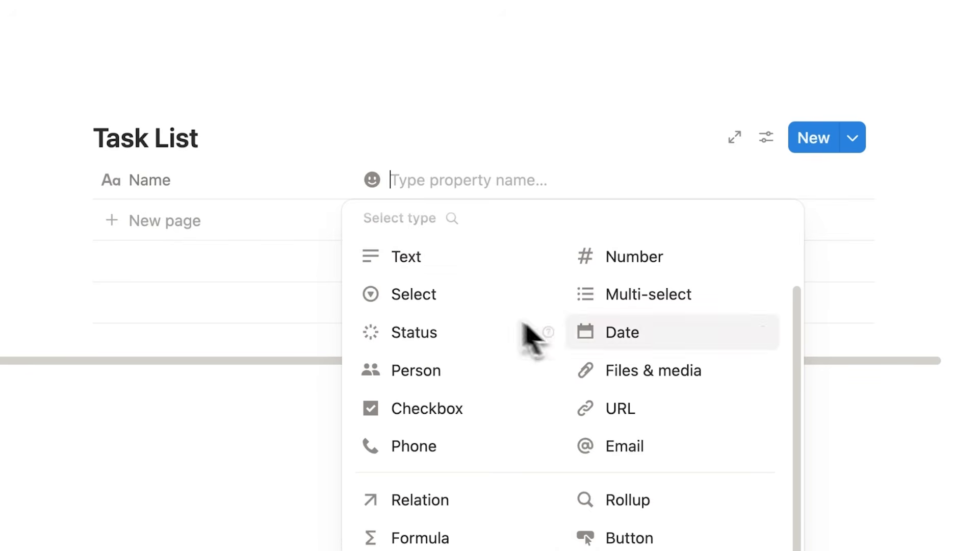
pyautogui.click(224, 213)
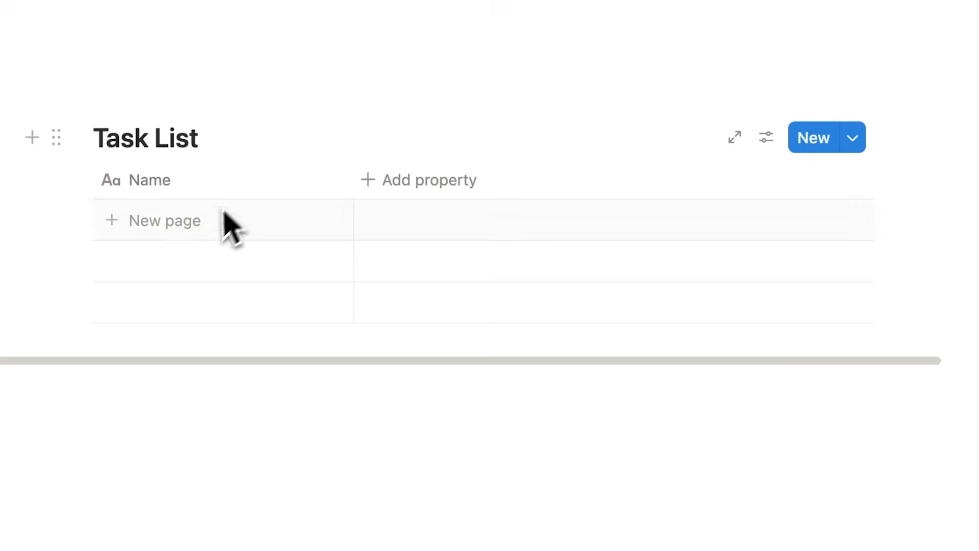
# Add two rows to the Task List table and name the first one Task 1.
pyautogui.click(196, 235)
pyautogui.press('Escape')
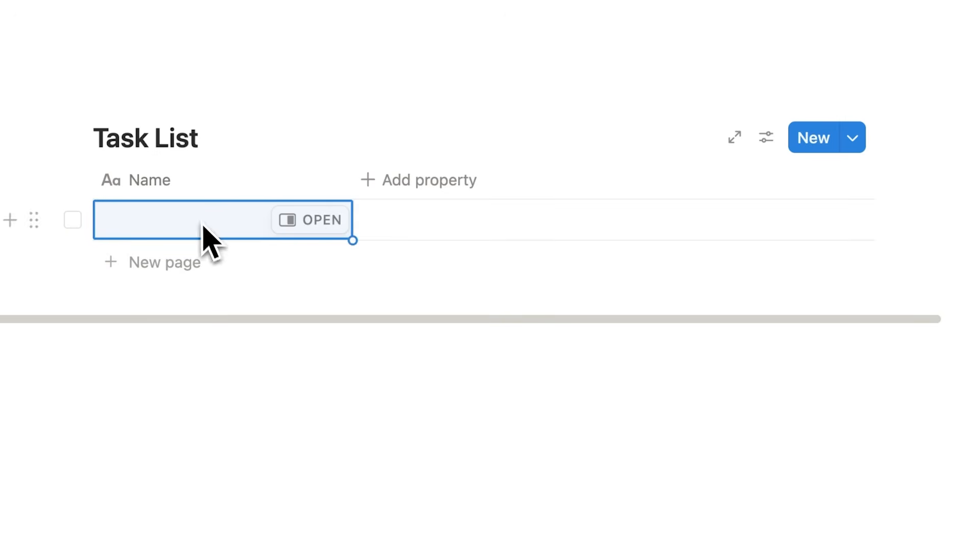
pyautogui.click(411, 8)
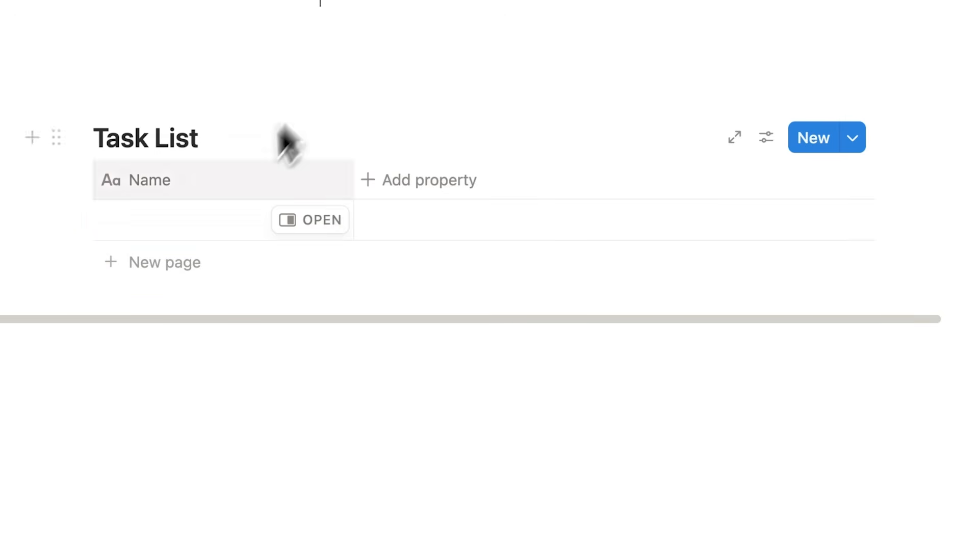
pyautogui.click(181, 271)
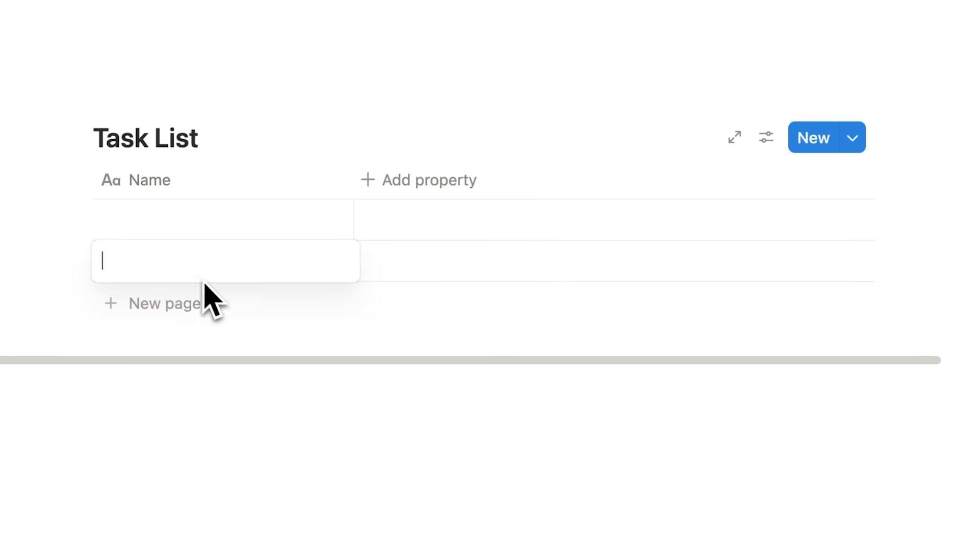
pyautogui.press('Escape')
pyautogui.click(178, 229)
pyautogui.write('Task 1')
pyautogui.press('Return')
pyautogui.moveTo(177, 230)
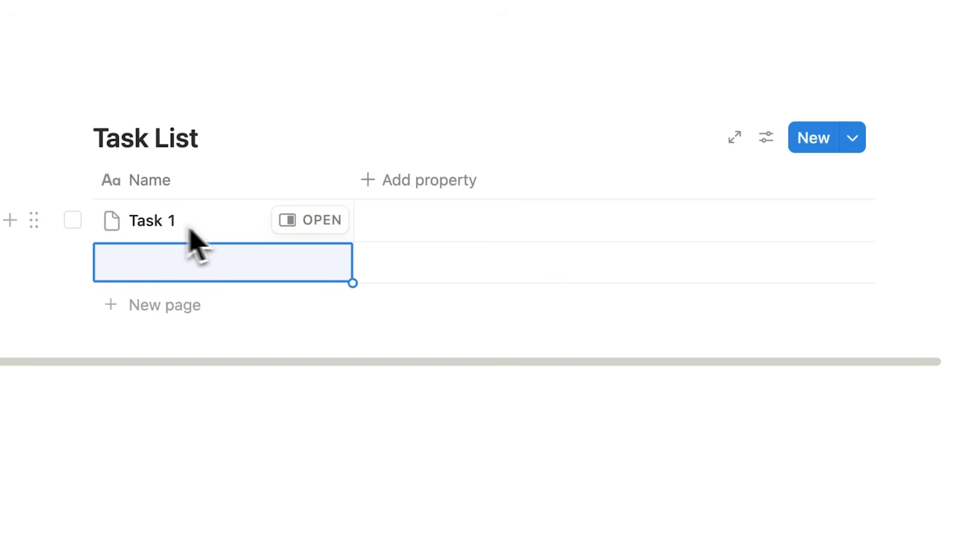
pyautogui.press('Escape')
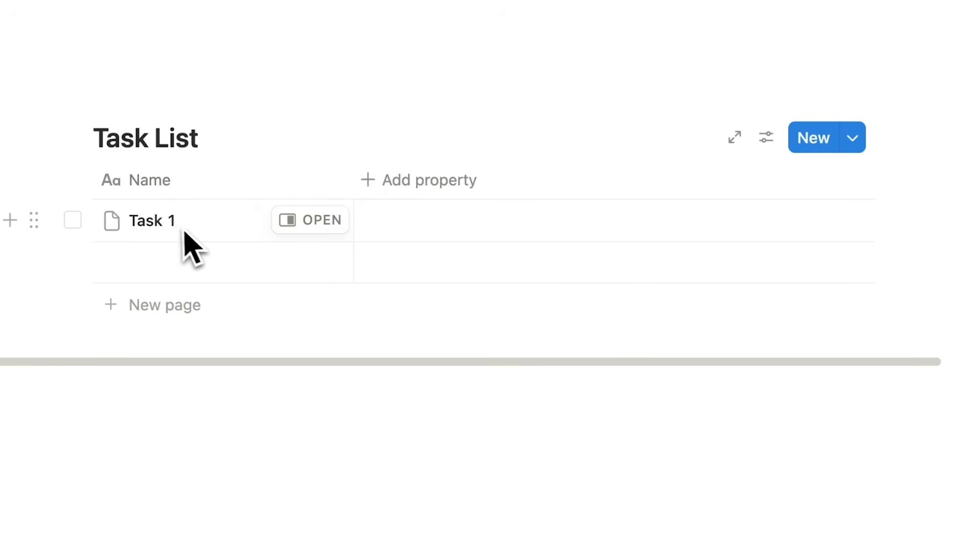
# Open the Task 1 page in side peek and try the /data command in its body.
pyautogui.click(357, 263)
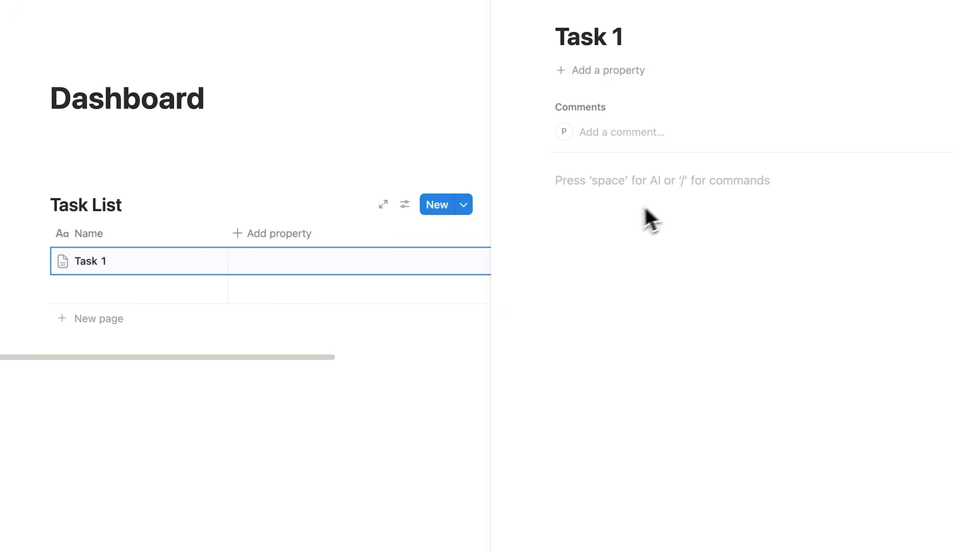
pyautogui.write('/data')
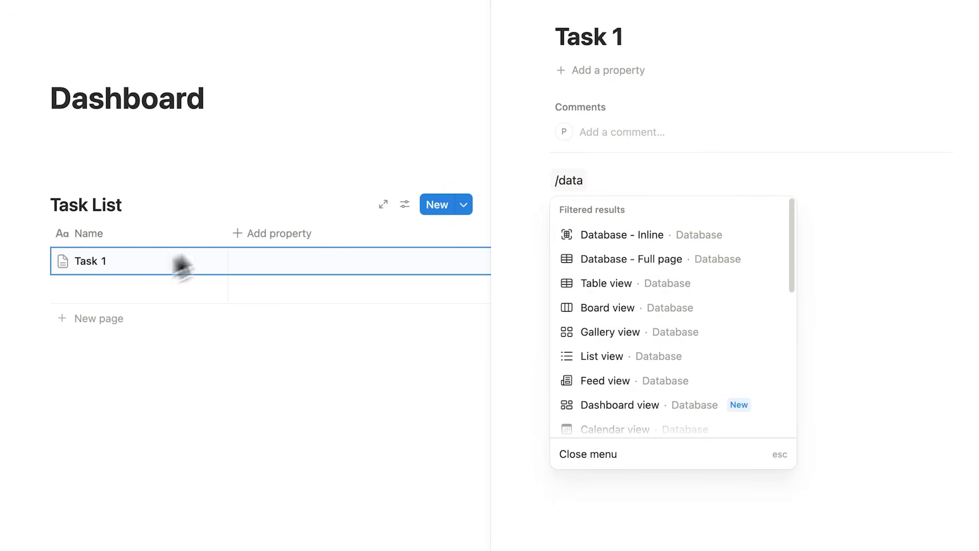
pyautogui.press('BackSpace')
pyautogui.press('BackSpace')
pyautogui.press('BackSpace')
pyautogui.press('BackSpace')
pyautogui.press('BackSpace')
pyautogui.press('BackSpace')
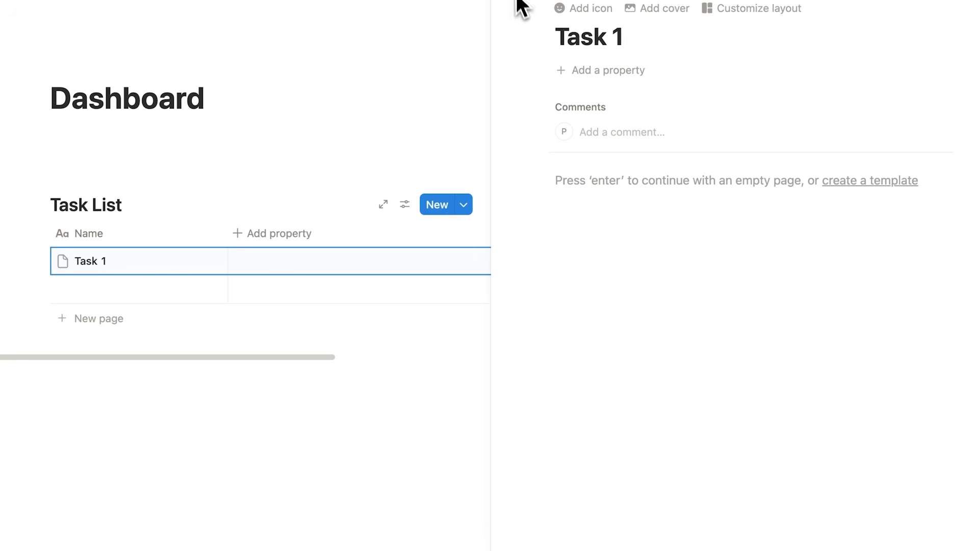
pyautogui.click(510, 0)
# Name the second row Task 2 and rename the Name column to Task.
pyautogui.click(292, 289)
pyautogui.write('Task 2')
pyautogui.press('Return')
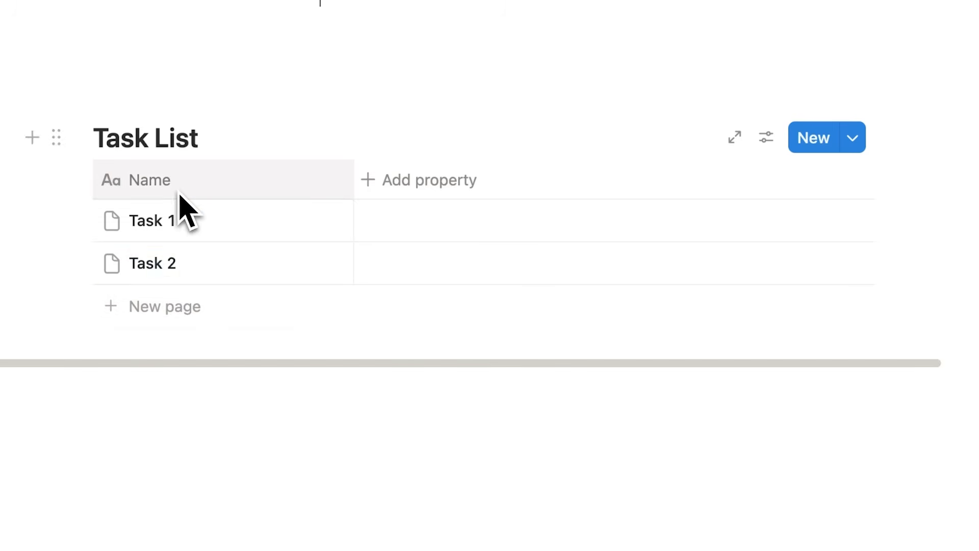
pyautogui.click(178, 193)
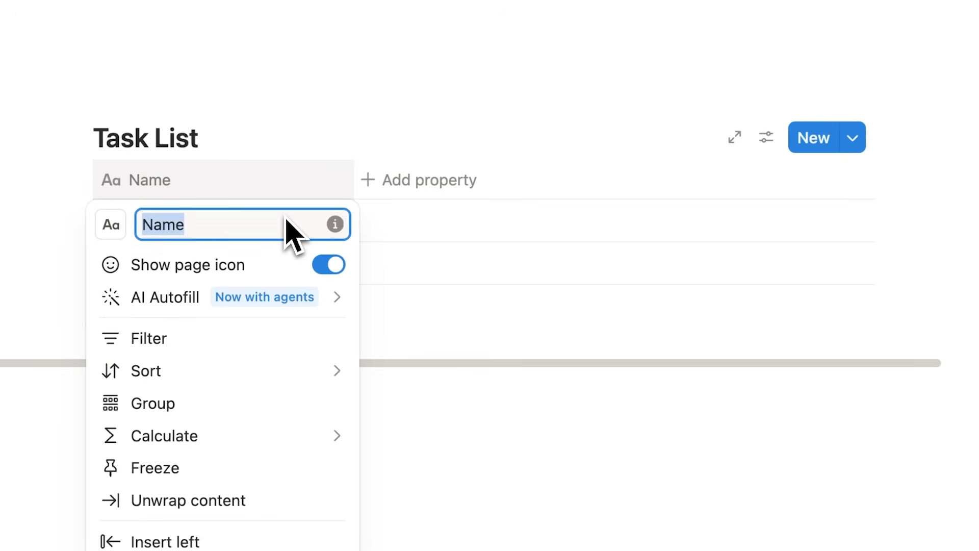
pyautogui.press('Return')
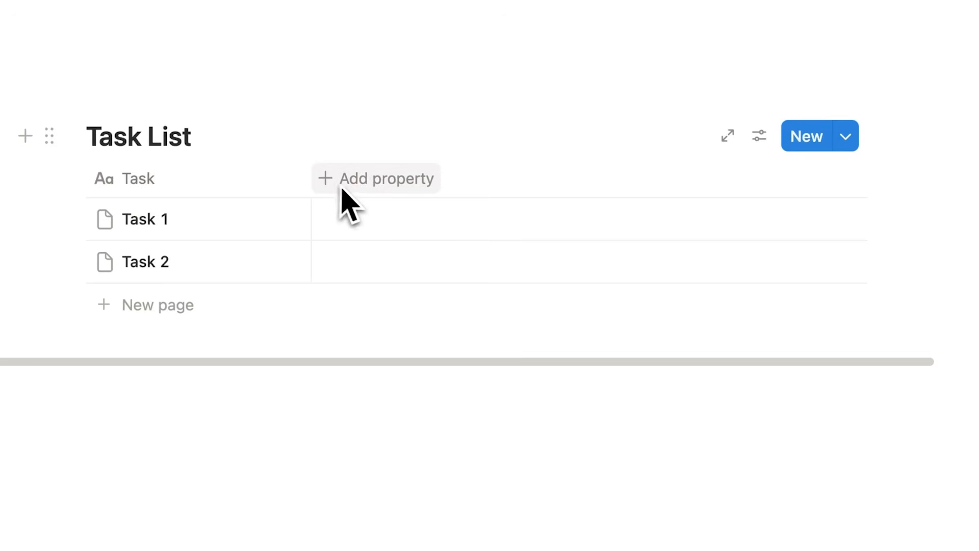
# Add a Checkbox property with a blank name and place it as a narrow column before the Task column.
pyautogui.click(376, 200)
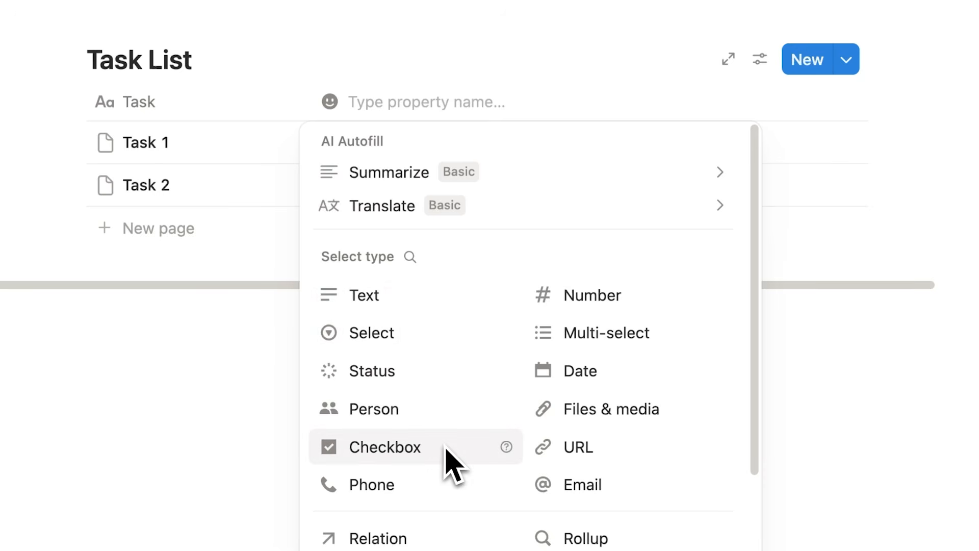
pyautogui.click(452, 461)
pyautogui.click(418, 112)
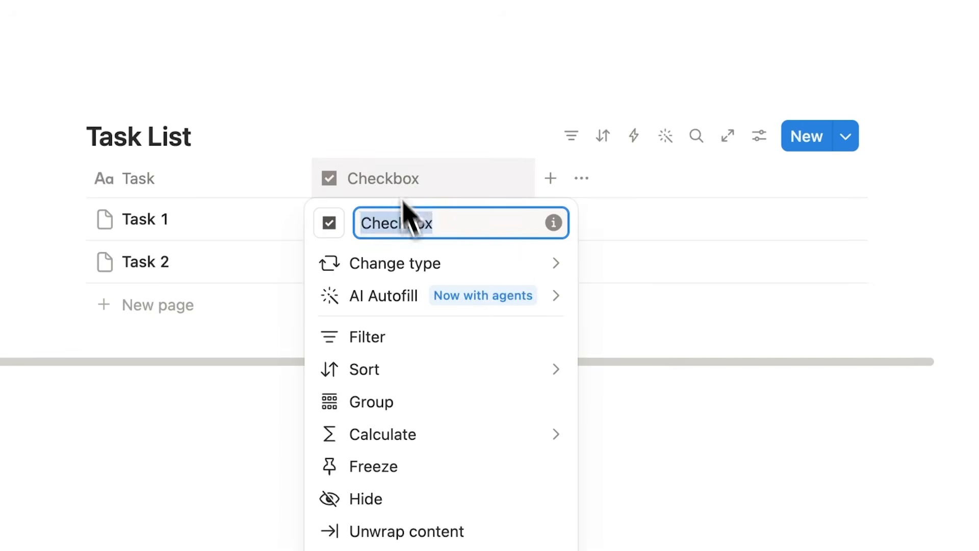
pyautogui.press('BackSpace')
pyautogui.click(381, 135)
pyautogui.moveTo(535, 179); pyautogui.dragTo(153, 201)
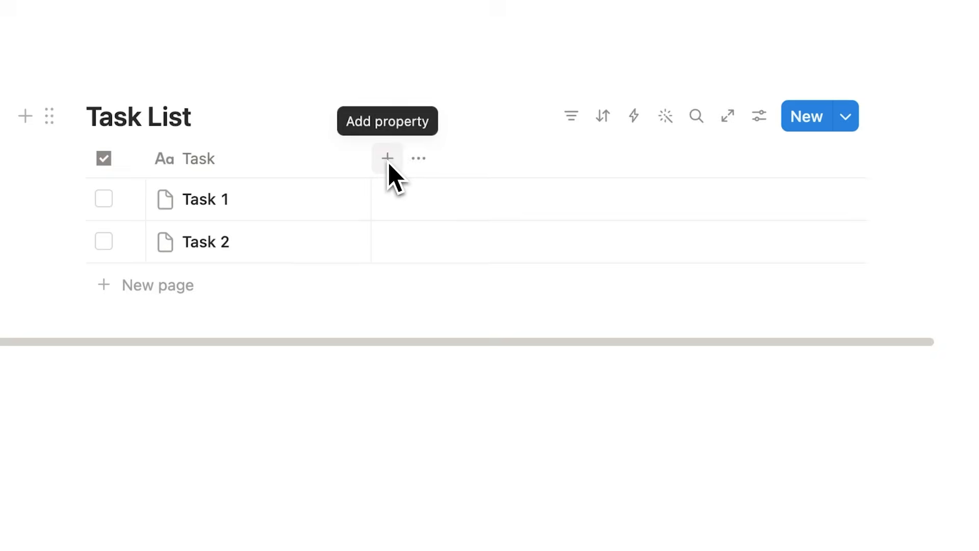
# Add a Number property named Time to the Task List table.
pyautogui.click(387, 158)
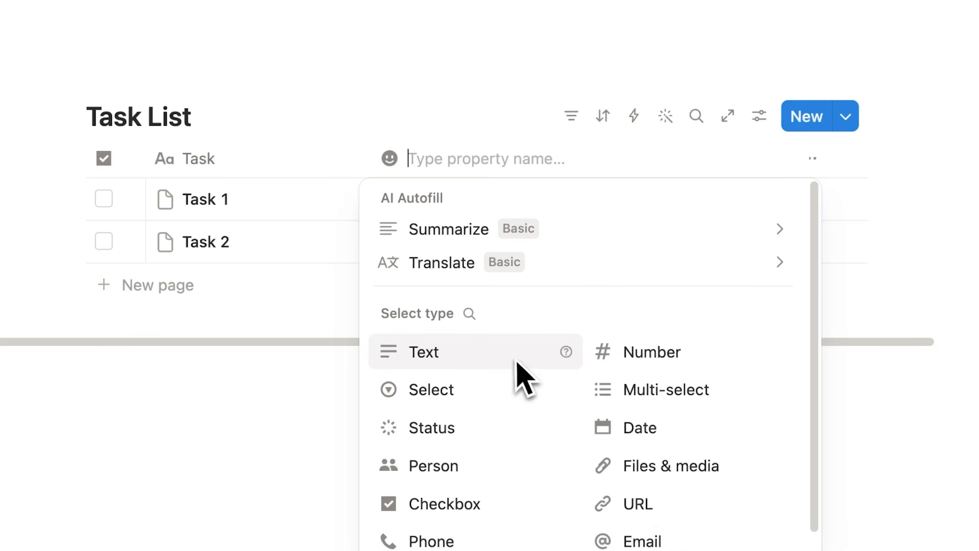
pyautogui.click(689, 378)
pyautogui.click(462, 168)
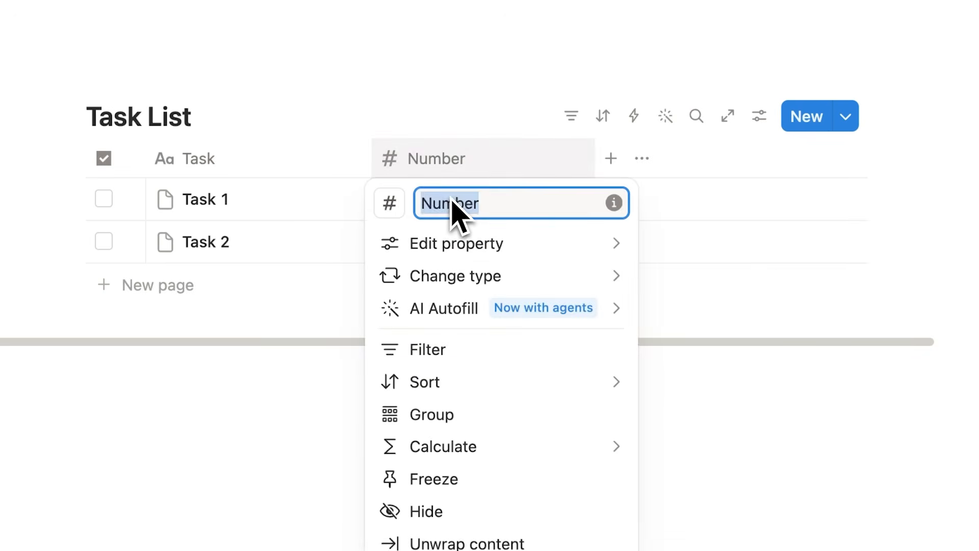
pyautogui.press('Return')
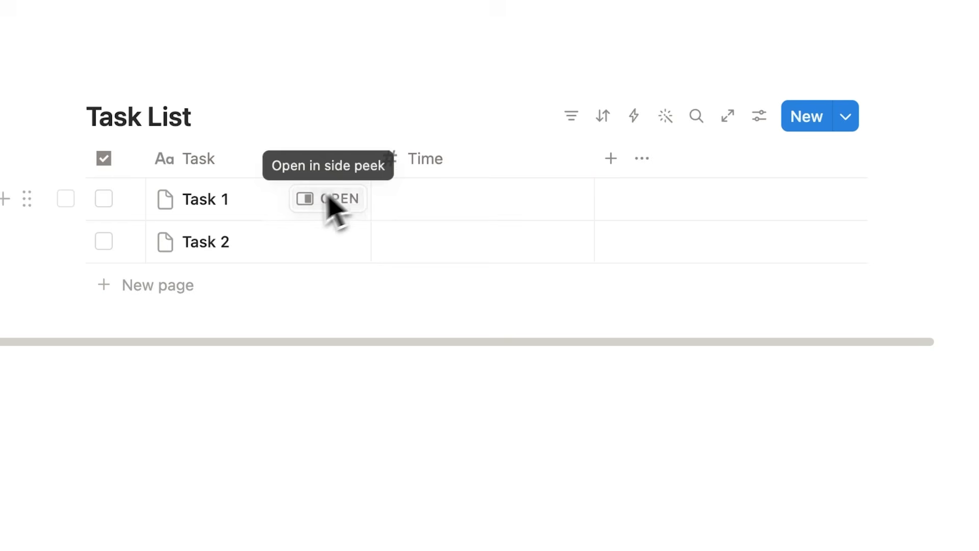
# Enter 30 as Task 1's Time value and narrow the Task and Time columns.
pyautogui.click(419, 211)
pyautogui.write('3')
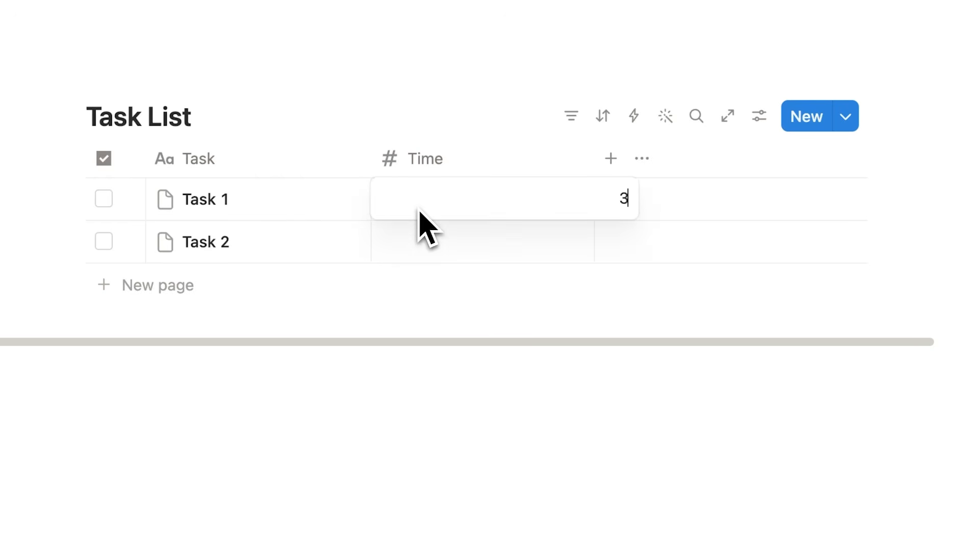
pyautogui.press('Return')
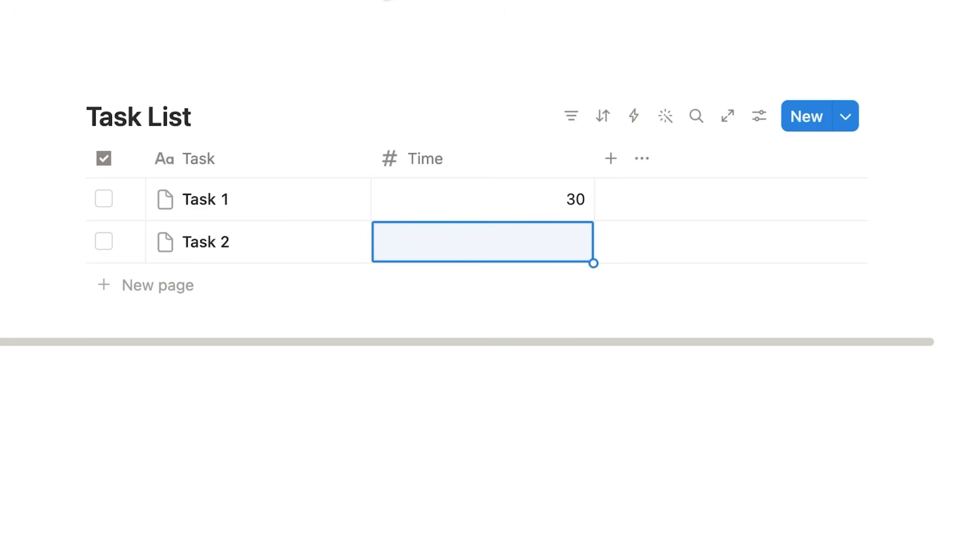
pyautogui.click(389, 1)
pyautogui.moveTo(594, 157); pyautogui.dragTo(593, 157)
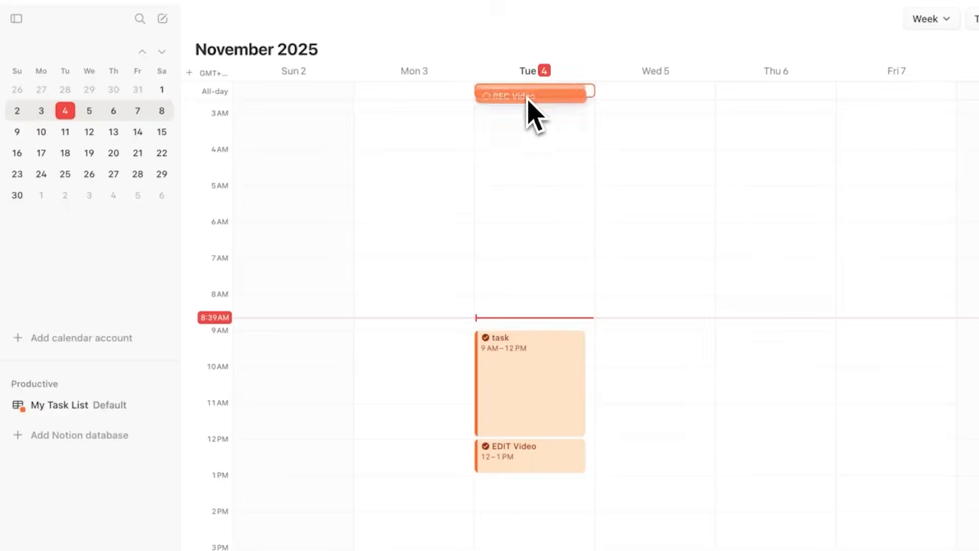
# Switch to Notion Calendar and schedule the all-day REC Video task on Tuesday from 1 to 3 PM, and move all-day task 2 into Tuesday's hours.
pyautogui.moveTo(527, 109); pyautogui.dragTo(535, 420)
pyautogui.click(571, 453)
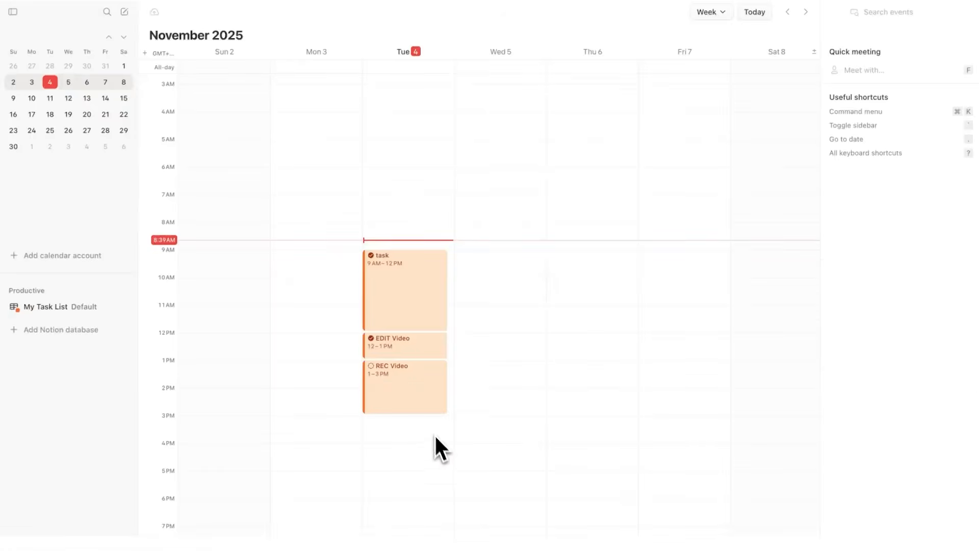
pyautogui.moveTo(421, 406); pyautogui.dragTo(588, 322)
pyautogui.moveTo(574, 324); pyautogui.dragTo(510, 328)
pyautogui.click(662, 319)
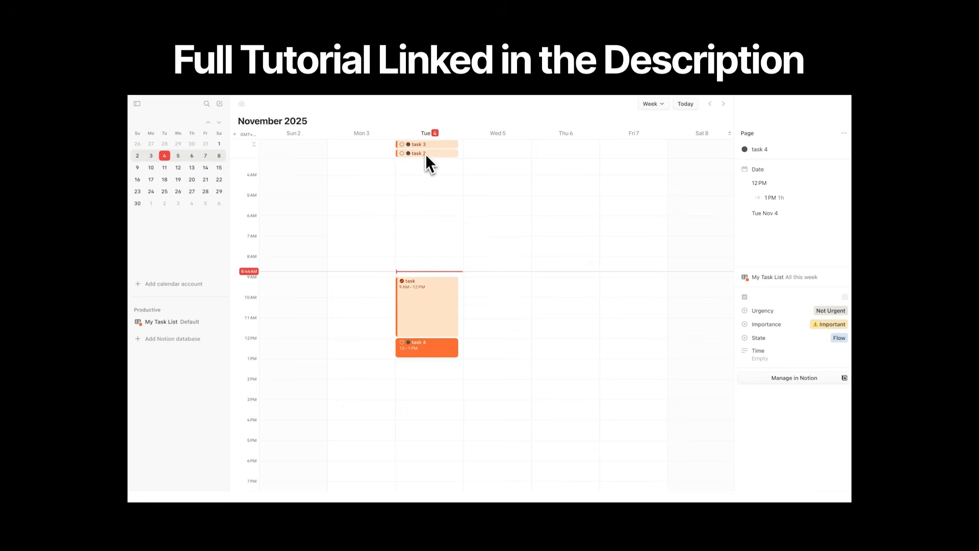
pyautogui.moveTo(425, 154); pyautogui.dragTo(415, 319)
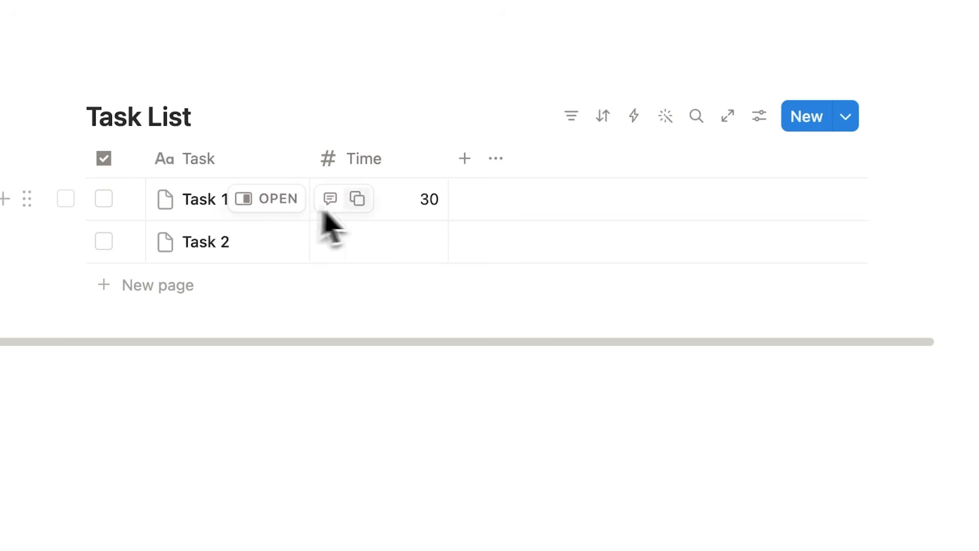
# Check off Task 1 in the Task List table and bring up the type choices for a new property.
pyautogui.click(105, 199)
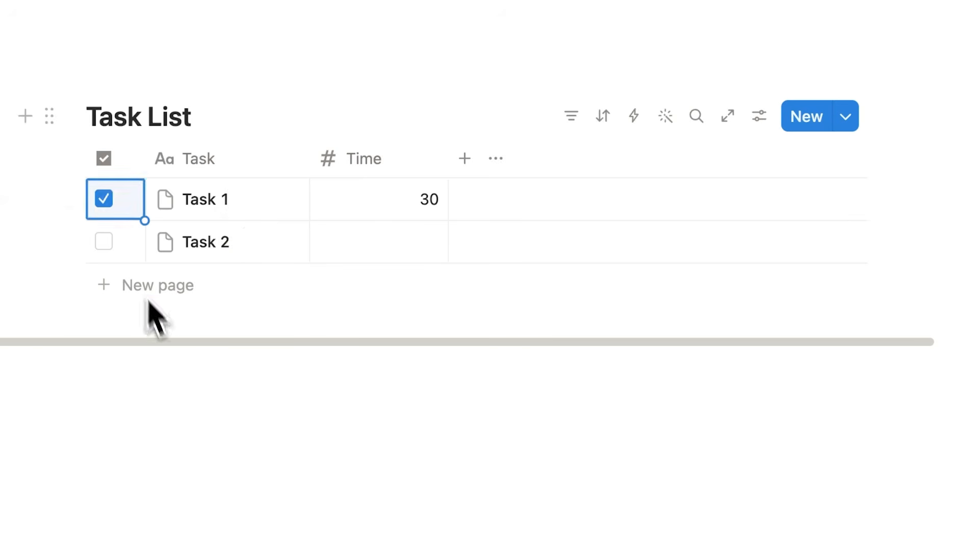
pyautogui.click(465, 158)
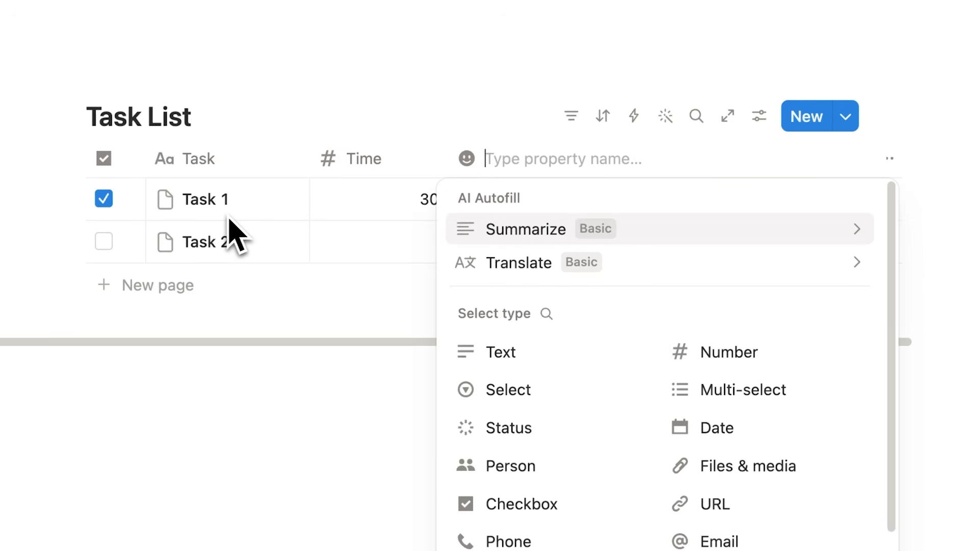
pyautogui.scroll(-1, 564, 376)
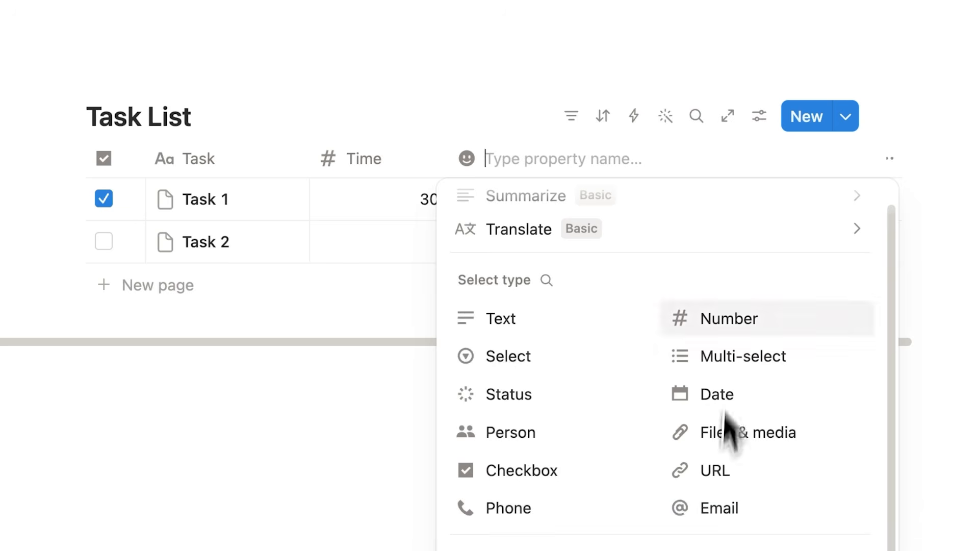
pyautogui.scroll(-2, 581, 319)
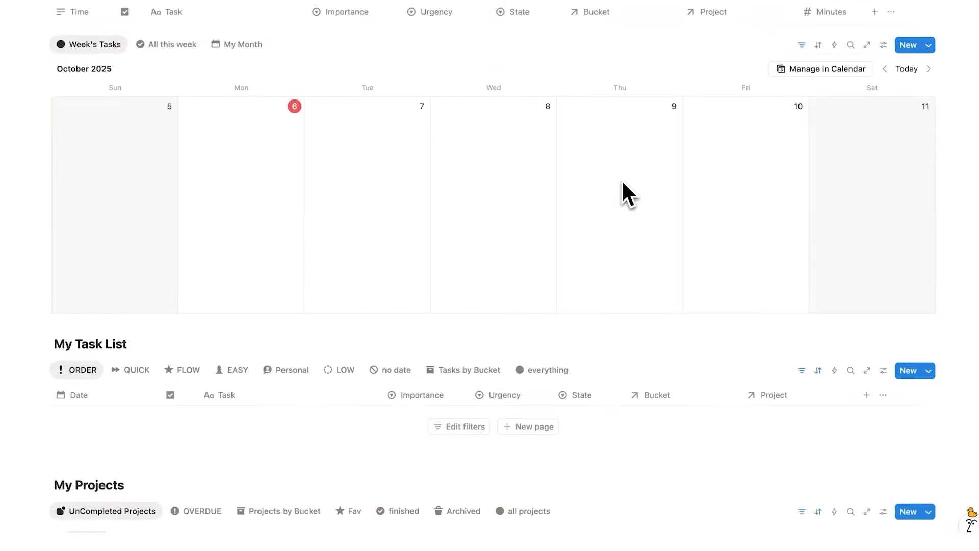
# Look through the task list, projects, workspaces and life buckets sections of the Headquarters dashboard.
pyautogui.scroll(-15, 622, 179)
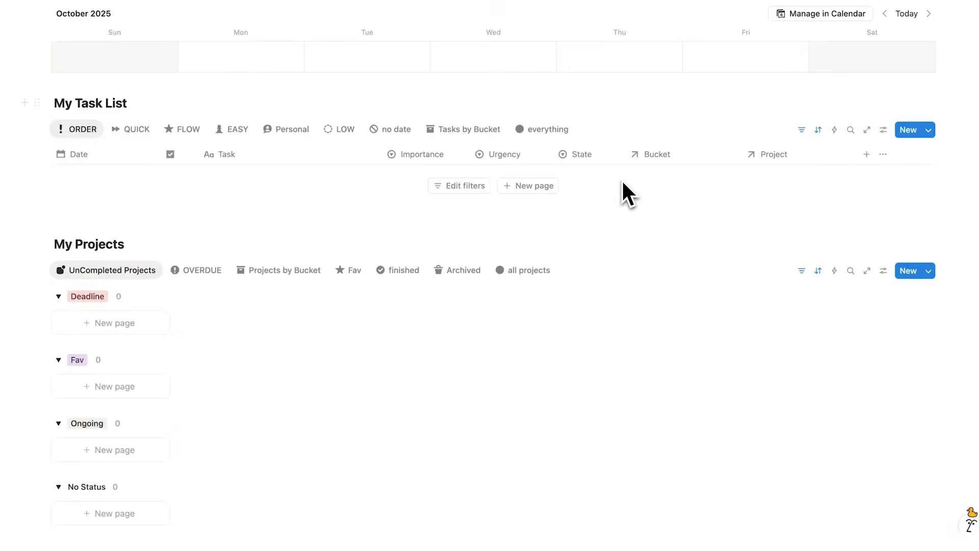
pyautogui.scroll(-2, 622, 181)
pyautogui.scroll(20, 619, 204)
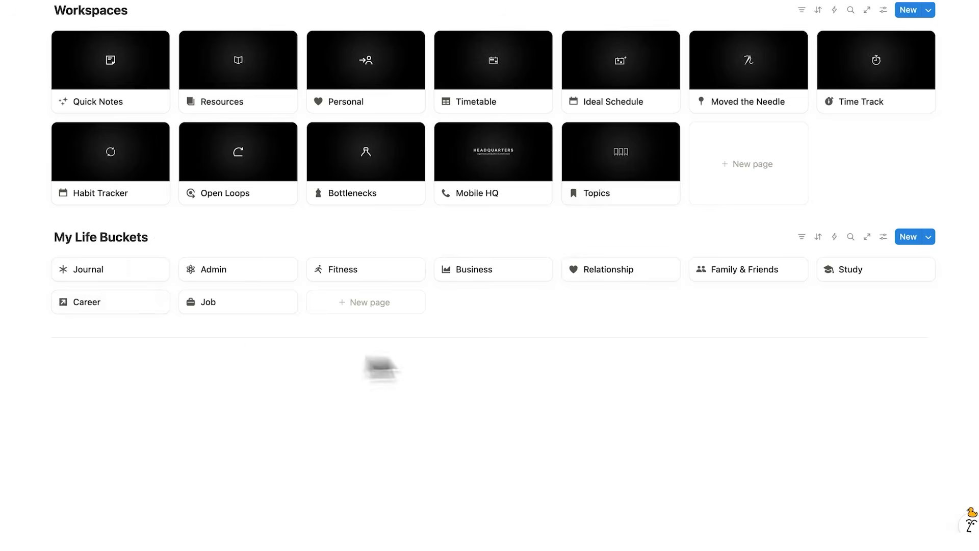
pyautogui.scroll(3, 590, 321)
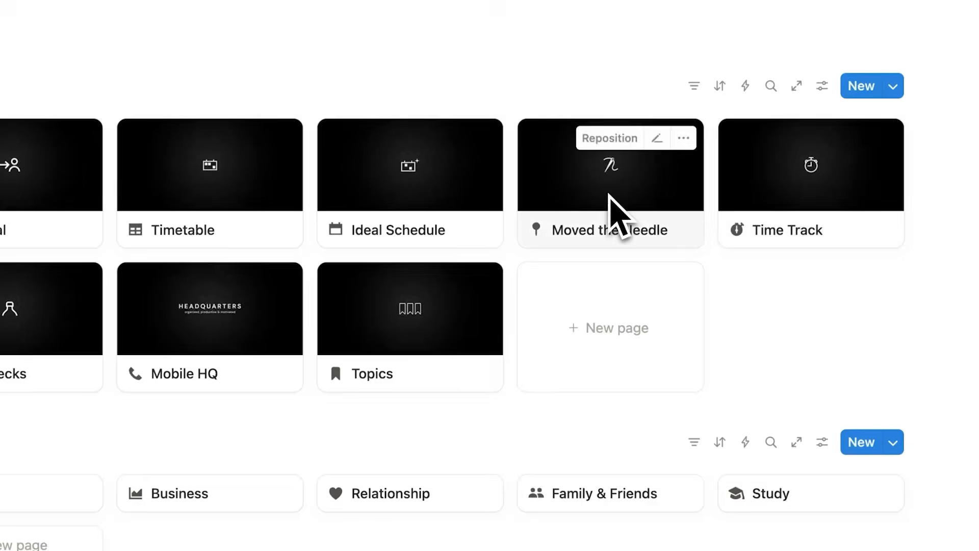
pyautogui.scroll(5, 609, 196)
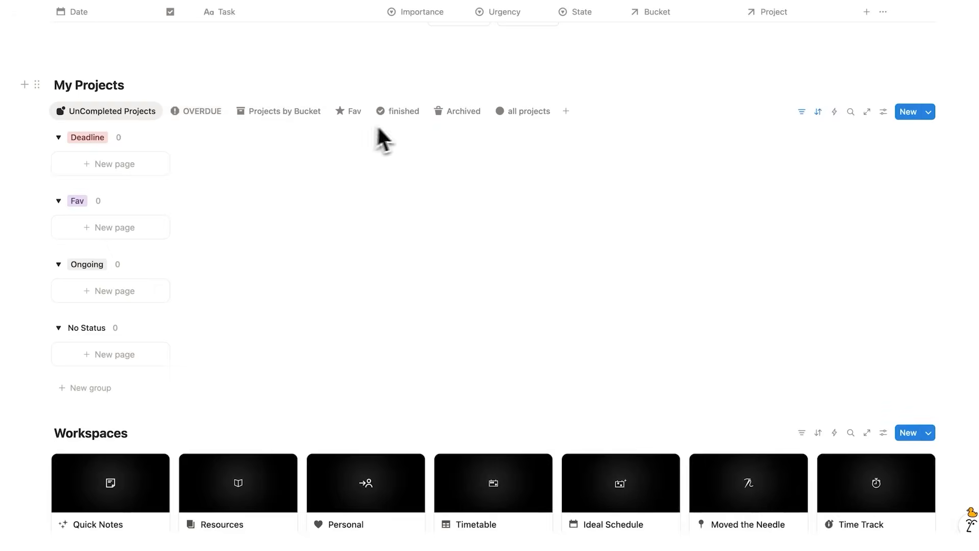
pyautogui.scroll(5, 486, 121)
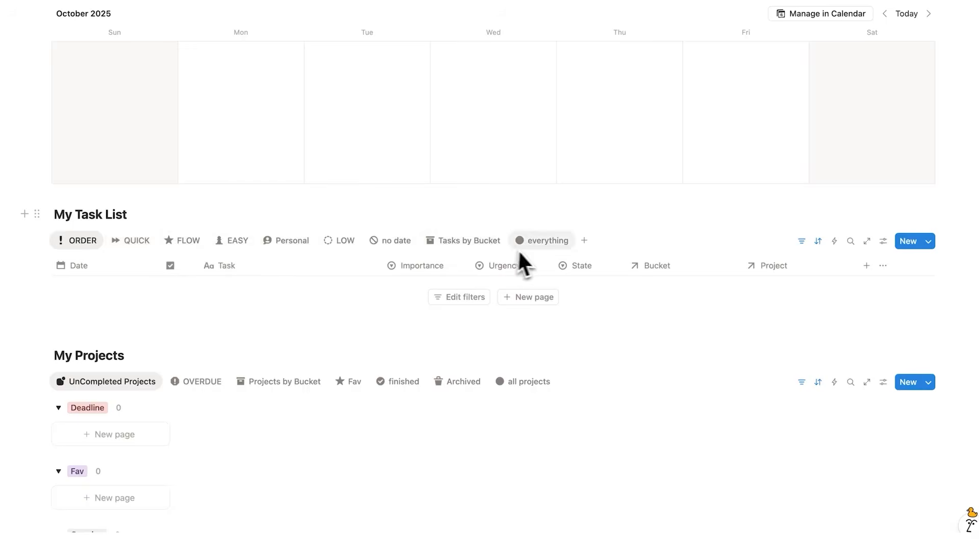
# Set Task 3's importance to Important in My Task List and open the Report project as a full page.
pyautogui.click(418, 329)
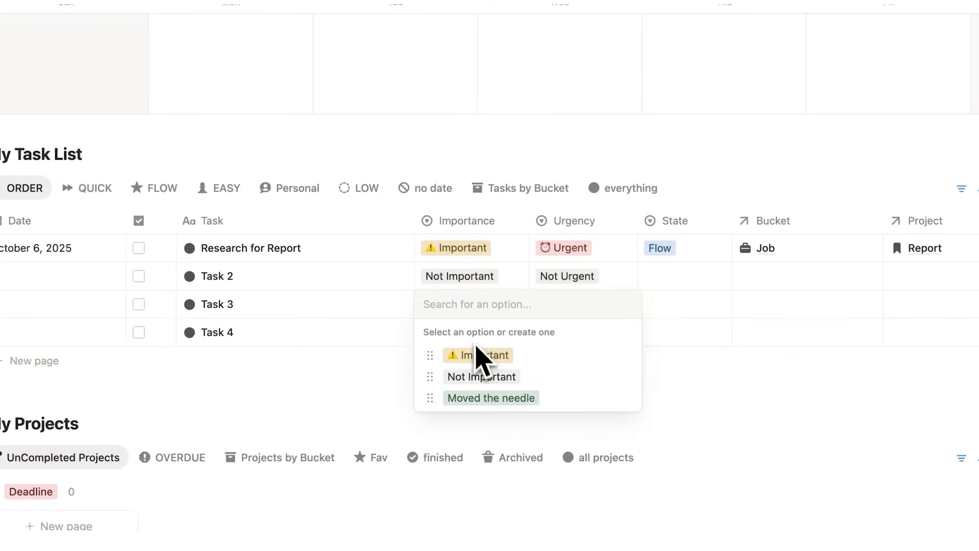
pyautogui.click(479, 355)
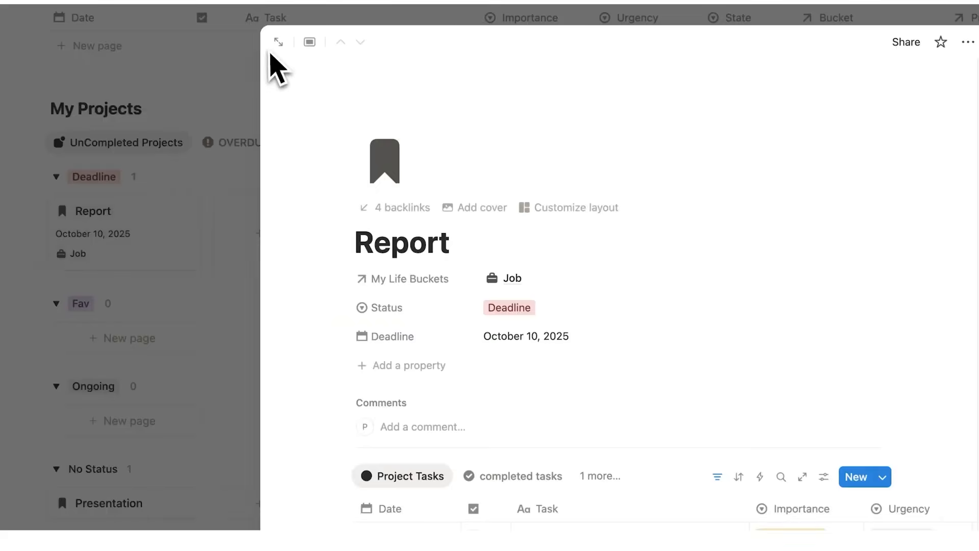
pyautogui.click(278, 41)
pyautogui.scroll(-5, 499, 170)
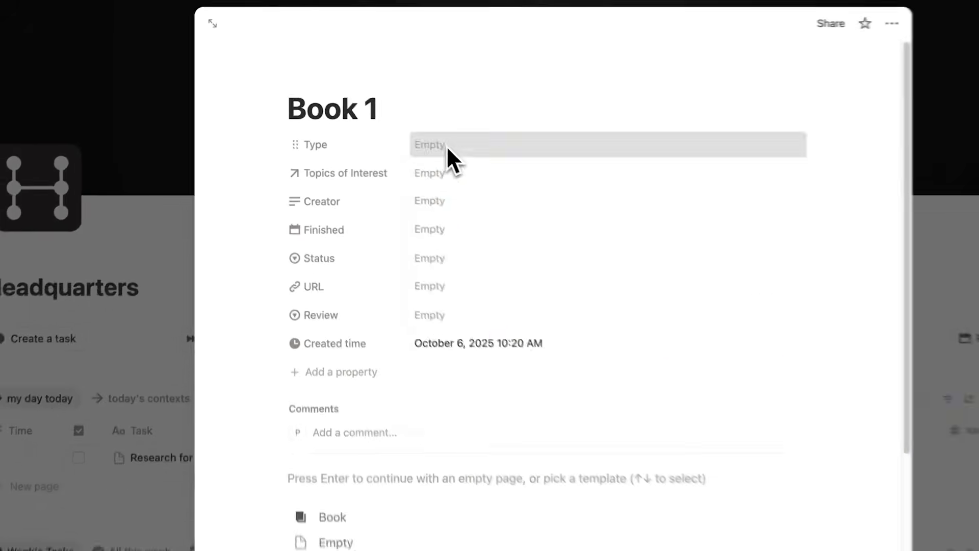
# Open the Type field of Book 1 and set the importance of Sign up for Research Study Database to Moved the needle.
pyautogui.click(447, 146)
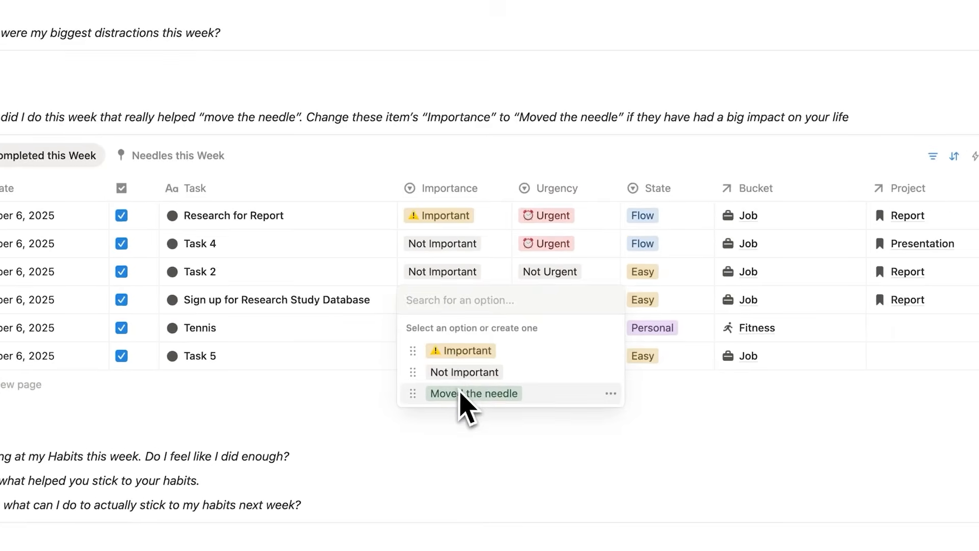
pyautogui.click(462, 394)
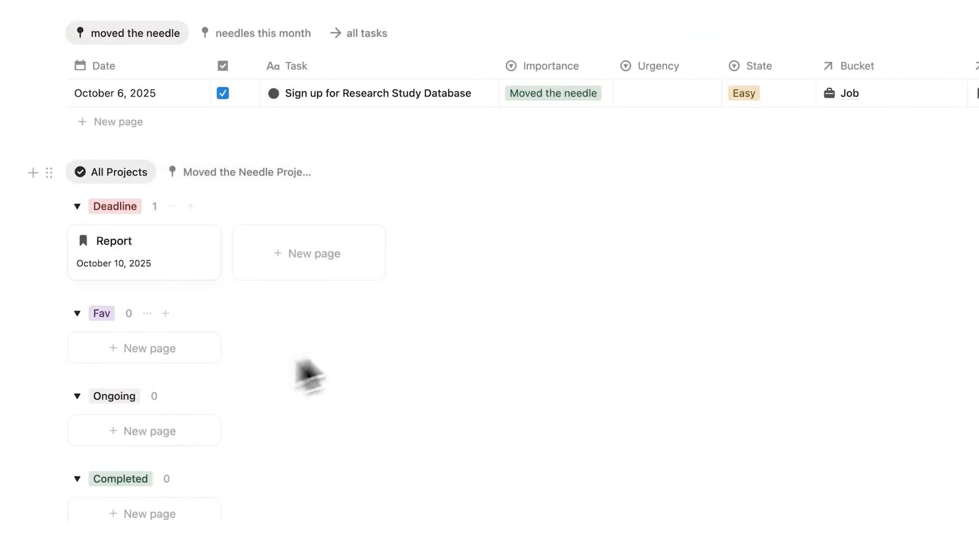
# Open the Report project from All Projects and change its Status.
pyautogui.scroll(-3, 389, 287)
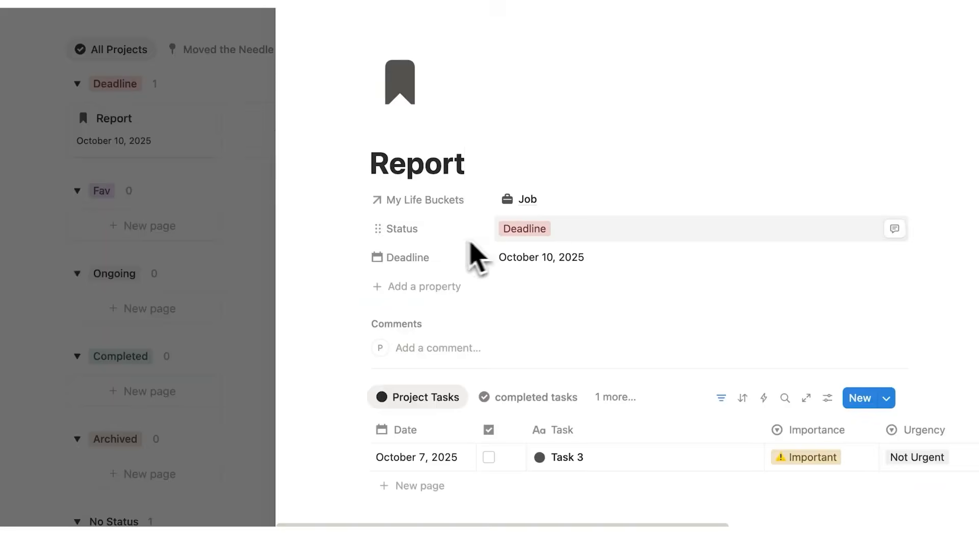
pyautogui.click(566, 244)
pyautogui.click(564, 366)
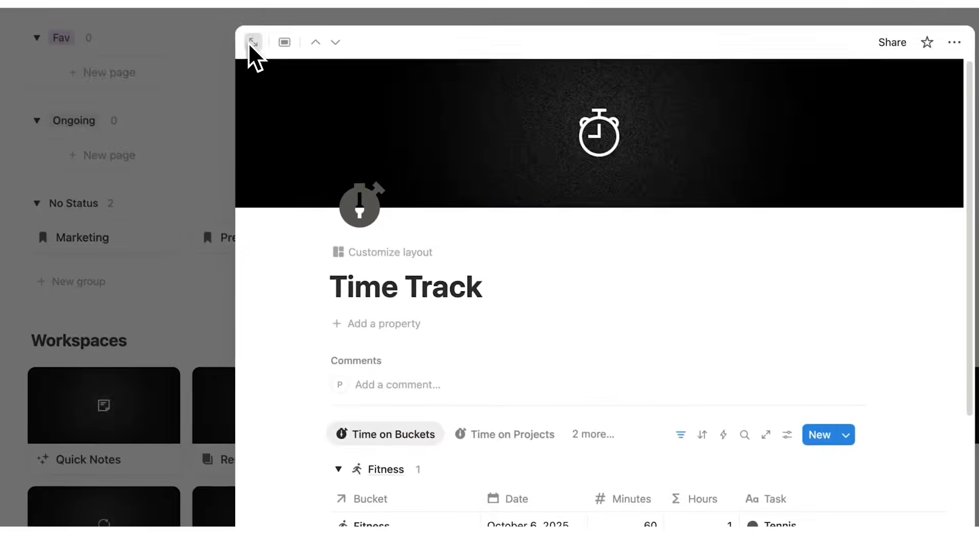
# Open Time Track as a full page and examine the time logged on buckets and projects.
pyautogui.click(253, 42)
pyautogui.scroll(-5, 197, 197)
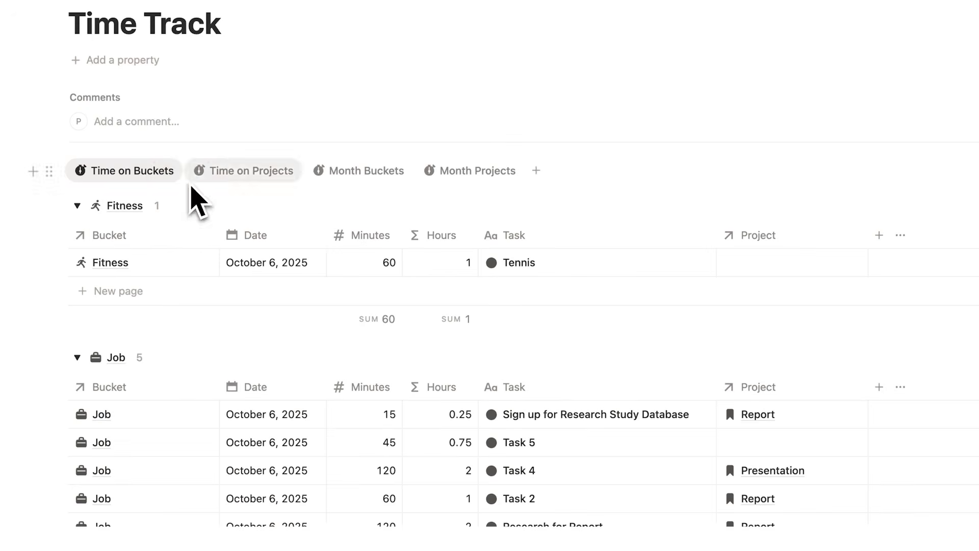
pyautogui.click(203, 139)
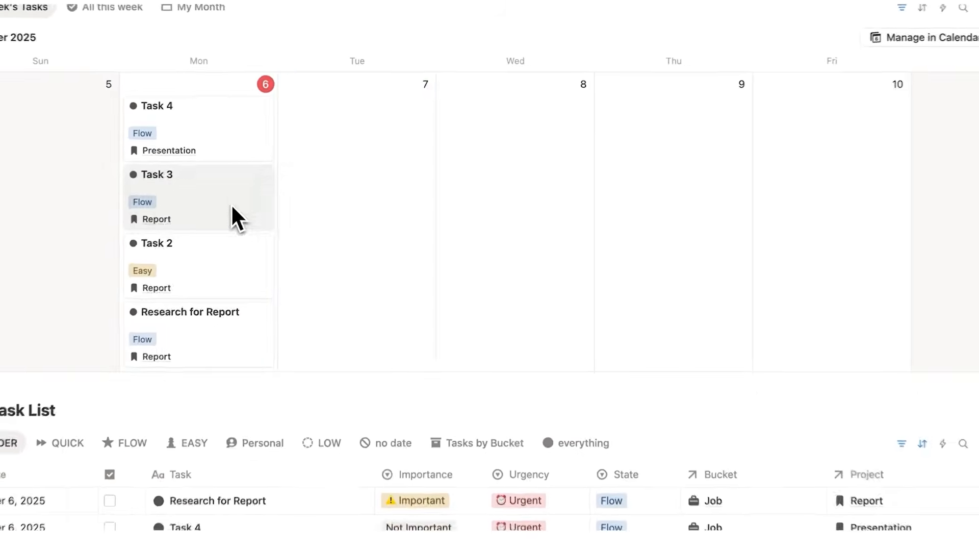
# Reschedule Task 3 from Monday, October 6 to Tuesday, October 7 in the weekly tasks calendar.
pyautogui.moveTo(232, 206); pyautogui.dragTo(378, 197)
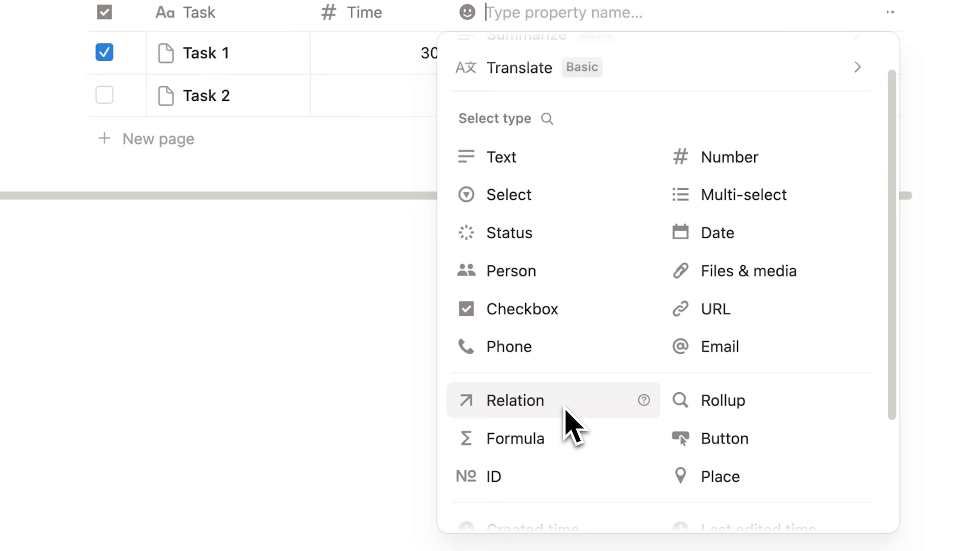
# Add a Select property named Project to the Task List table.
pyautogui.scroll(1, 586, 415)
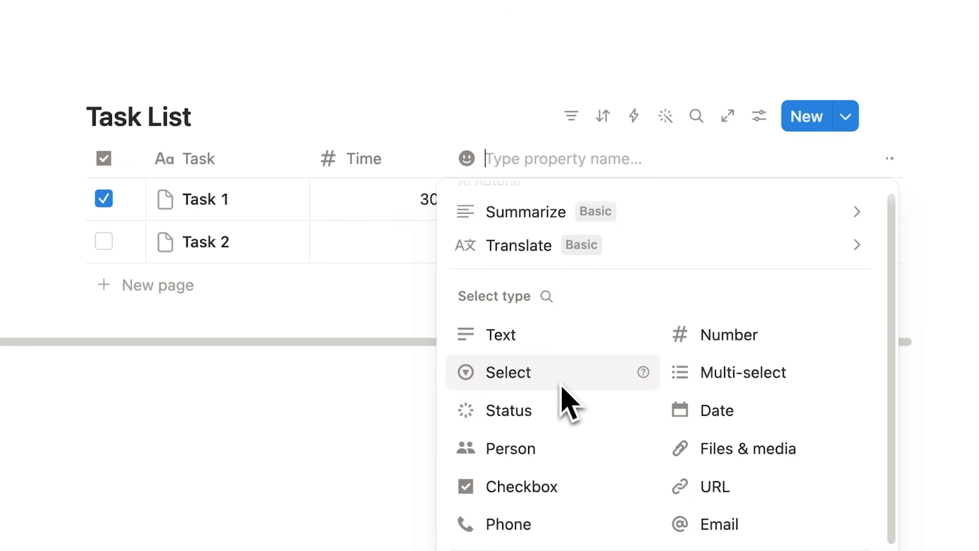
pyautogui.click(563, 388)
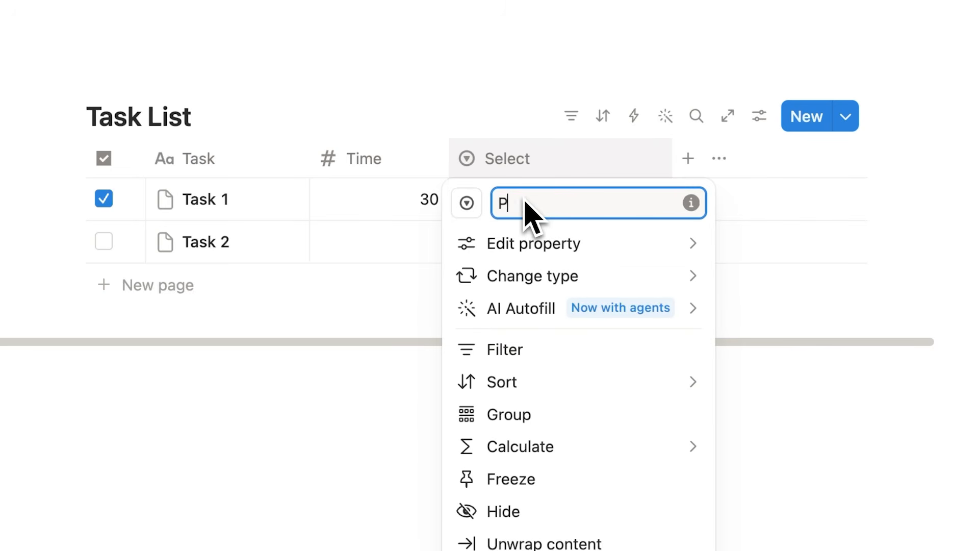
pyautogui.press('Return')
# Create the Project options Project A for Task 1 and Project B for Task 2.
pyautogui.click(533, 214)
pyautogui.write('Project A')
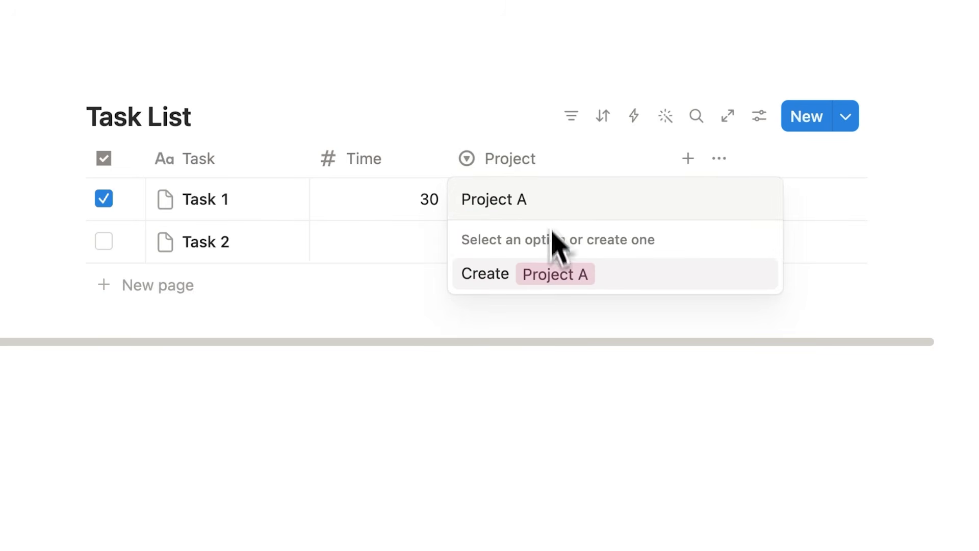
pyautogui.click(553, 276)
pyautogui.click(479, 254)
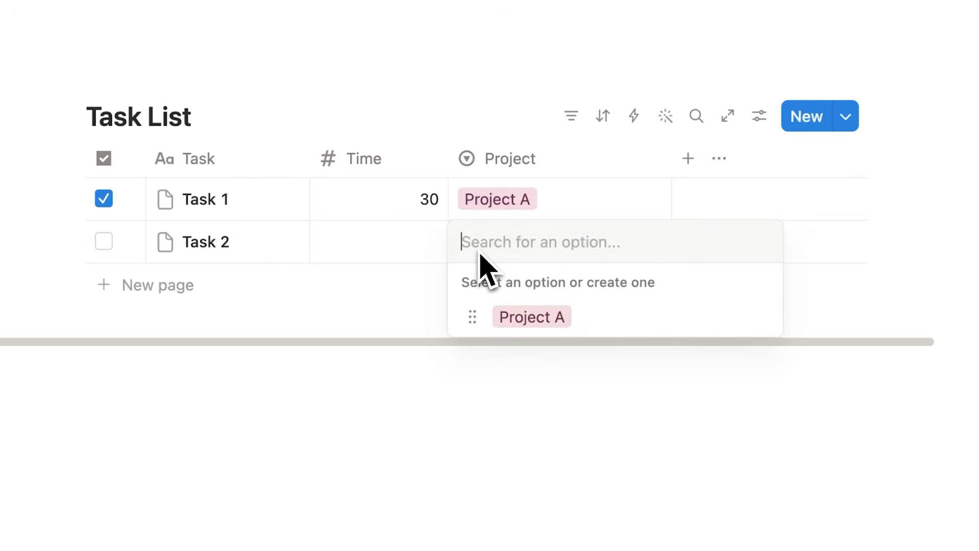
pyautogui.write('Project B')
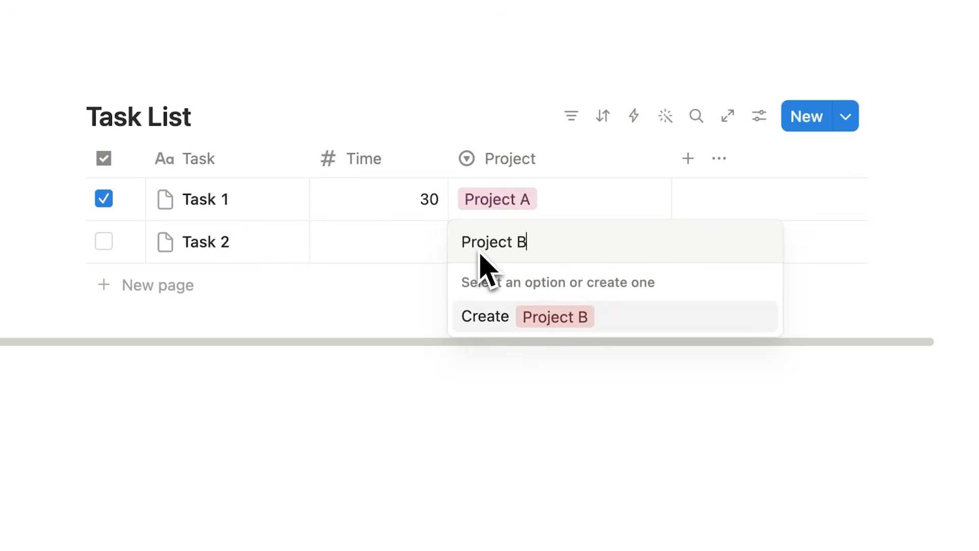
pyautogui.press('Return')
# Add a third row named Task 3 to the Task List table and open its Project options.
pyautogui.click(163, 288)
pyautogui.write('Task 3')
pyautogui.press('Return')
pyautogui.click(502, 298)
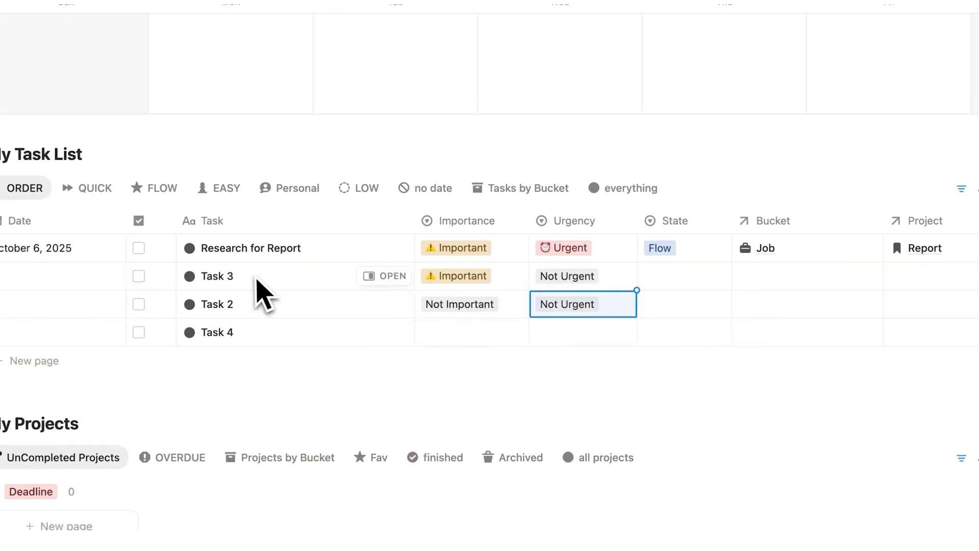
# Set Task 4's importance to Not Important and its urgency to Urgent in My Task List.
pyautogui.click(439, 332)
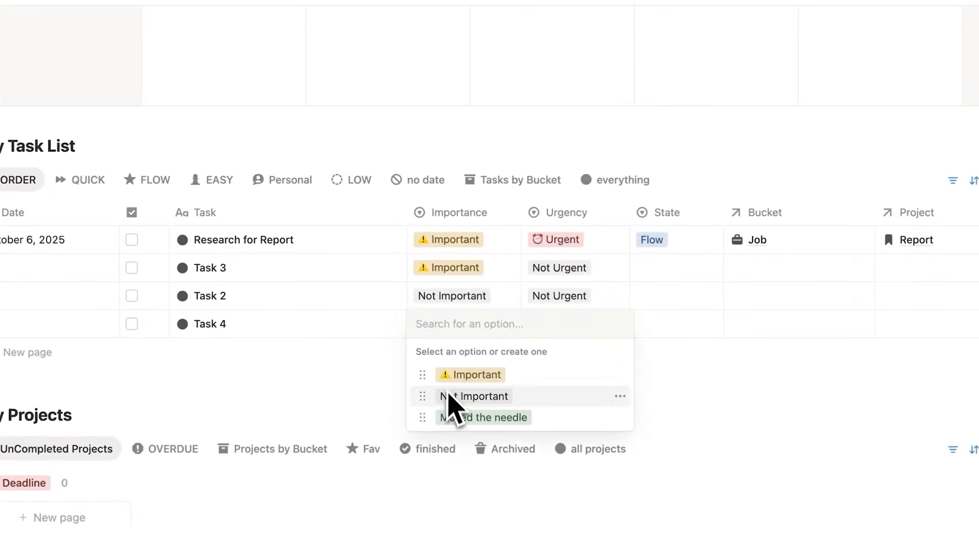
pyautogui.click(452, 401)
pyautogui.click(550, 326)
pyautogui.click(565, 377)
pyautogui.click(519, 79)
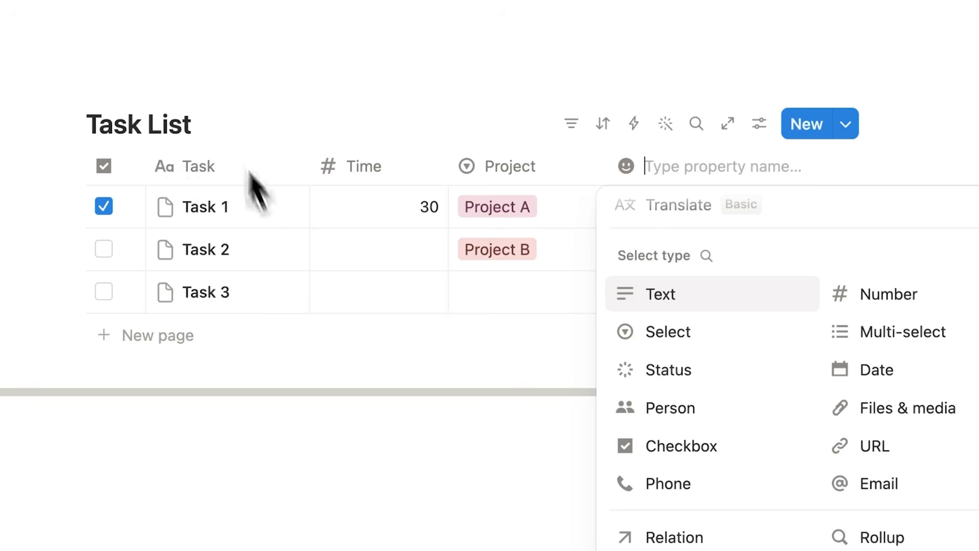
# Add a Select property named Review to the Task List table.
pyautogui.click(735, 352)
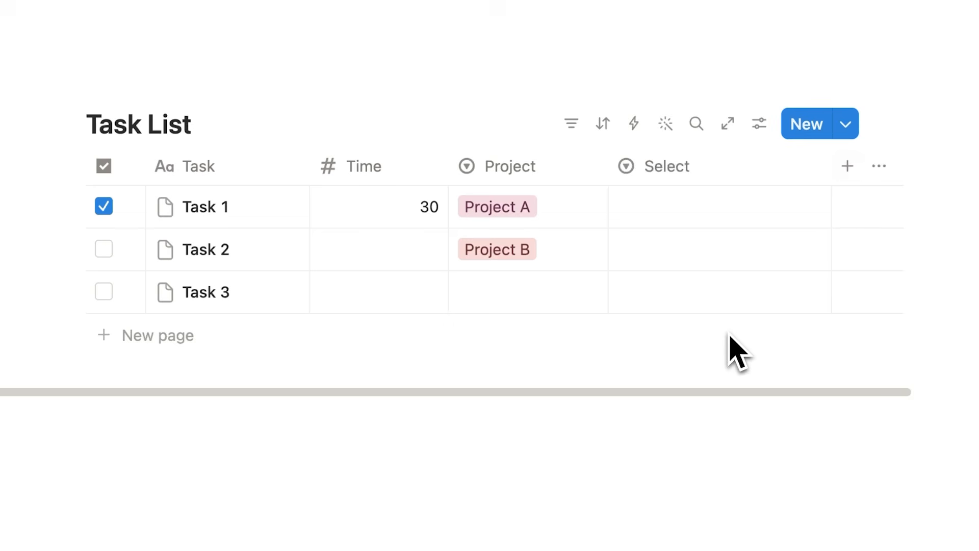
pyautogui.click(666, 173)
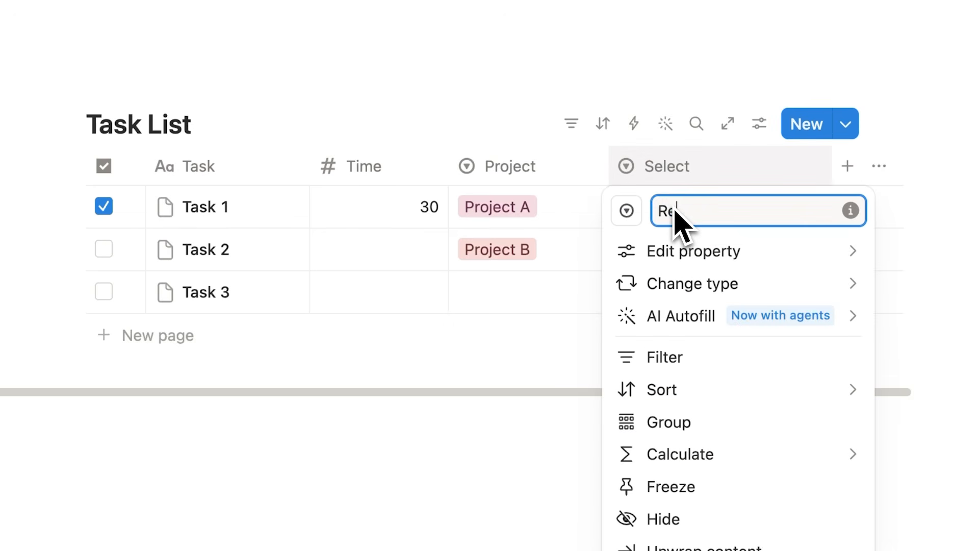
pyautogui.write('Review')
pyautogui.press('Return')
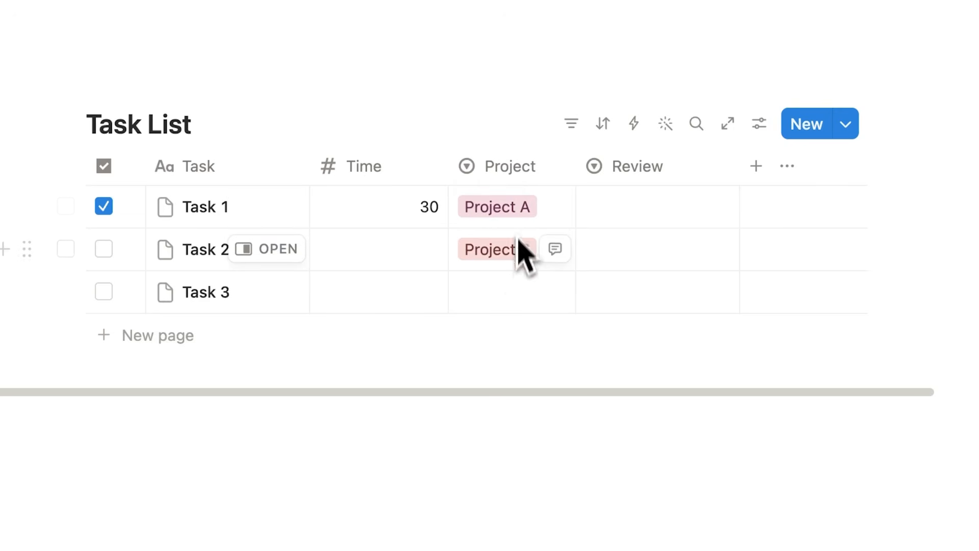
# Create the Review option Moved the Needle for Task 1.
pyautogui.click(510, 300)
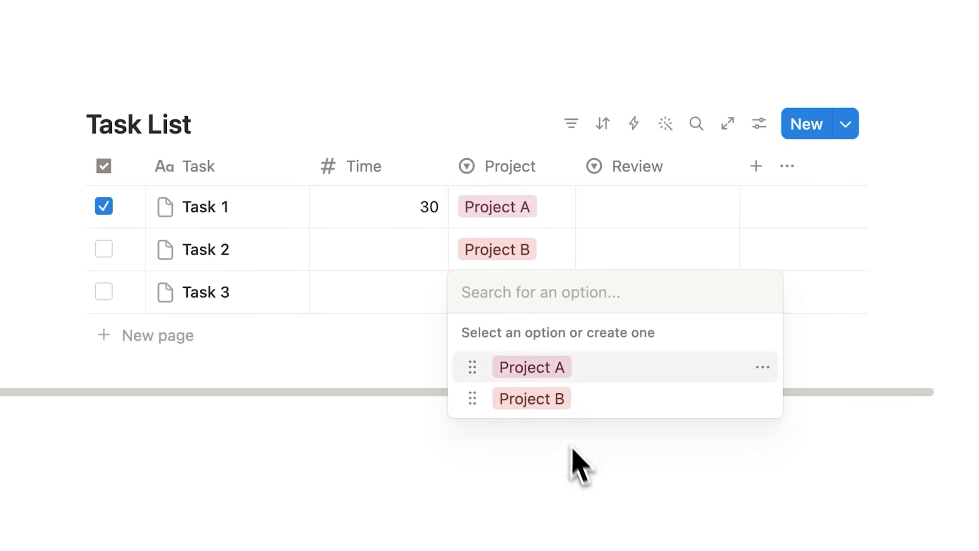
pyautogui.press('Escape')
pyautogui.click(630, 210)
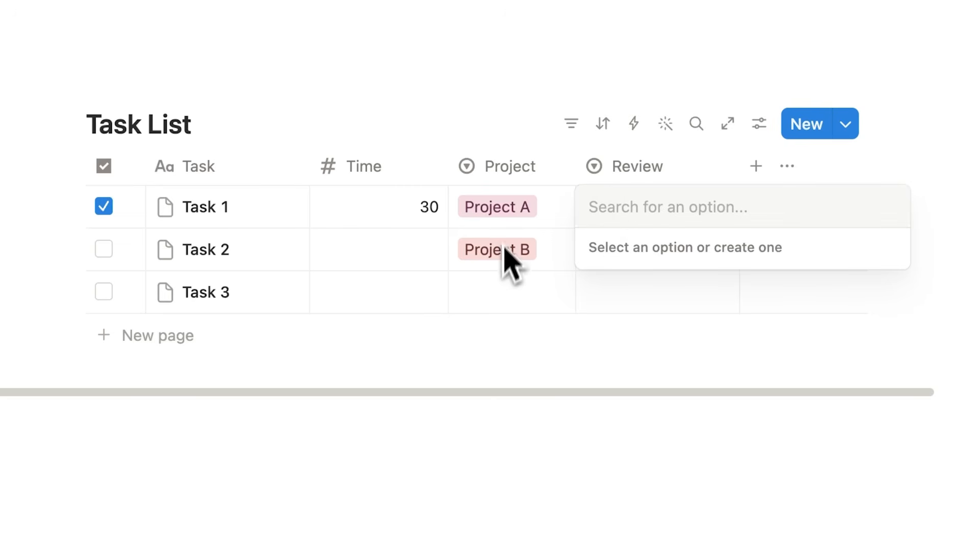
pyautogui.write('Moved the Needle')
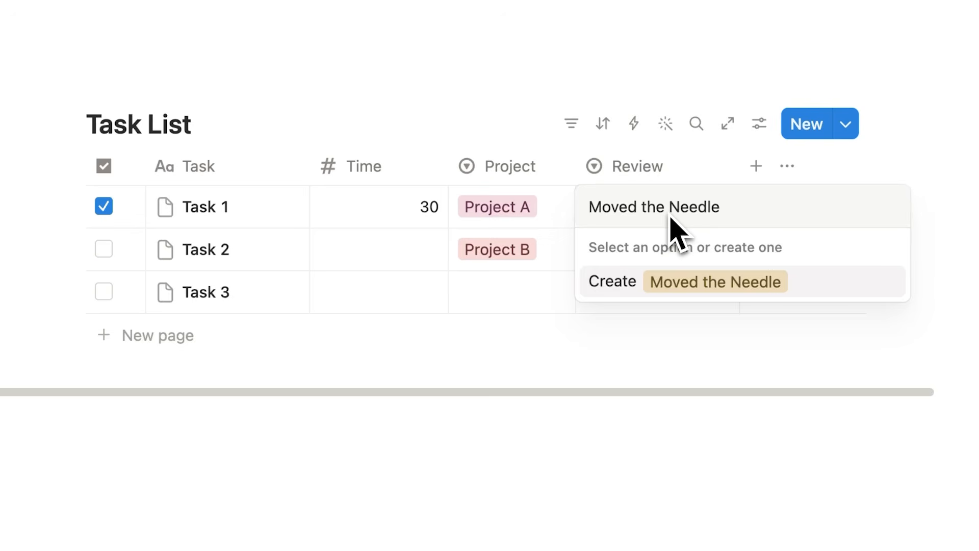
pyautogui.press('Return')
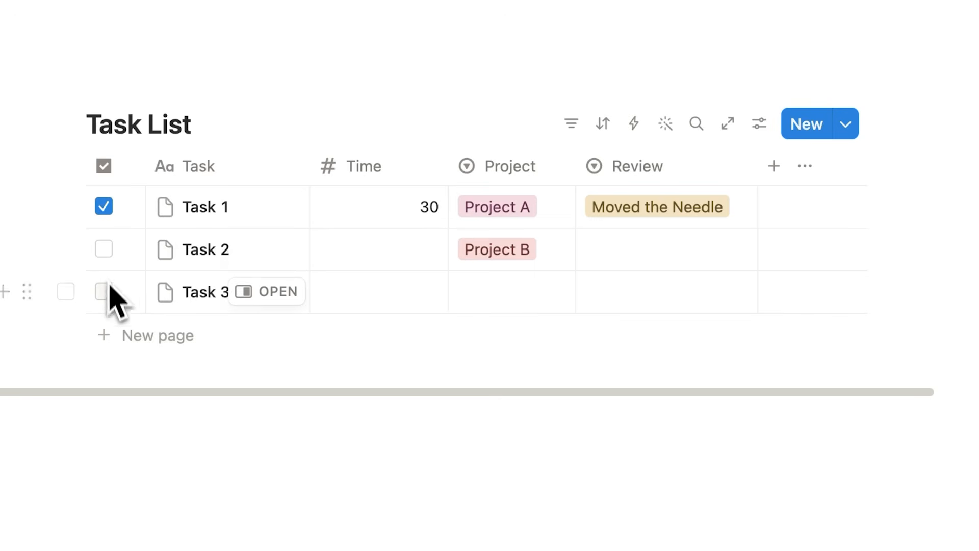
# Check off Task 2 and Task 3 and add a row named Task 4 to the Task List.
pyautogui.click(105, 252)
pyautogui.click(210, 424)
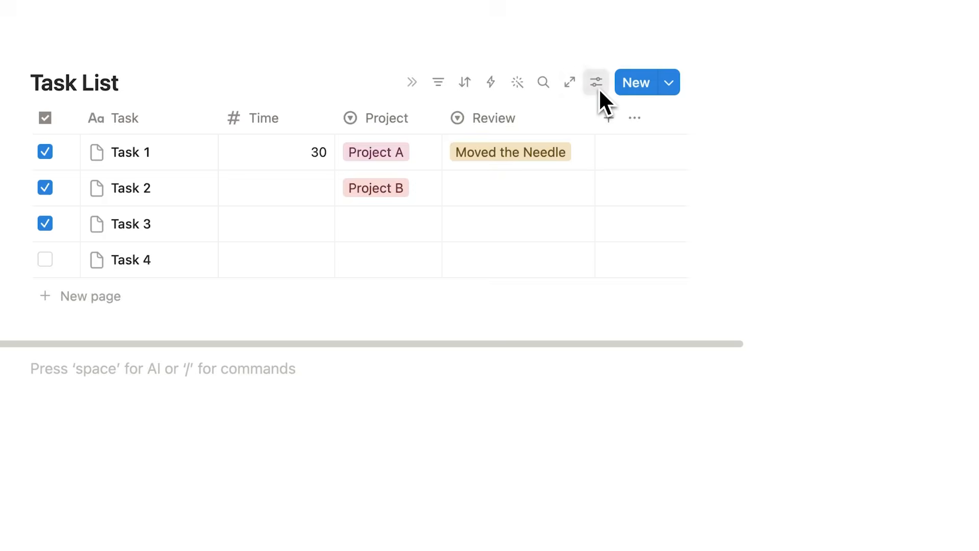
# Group the Task List table by its checkbox property.
pyautogui.click(598, 85)
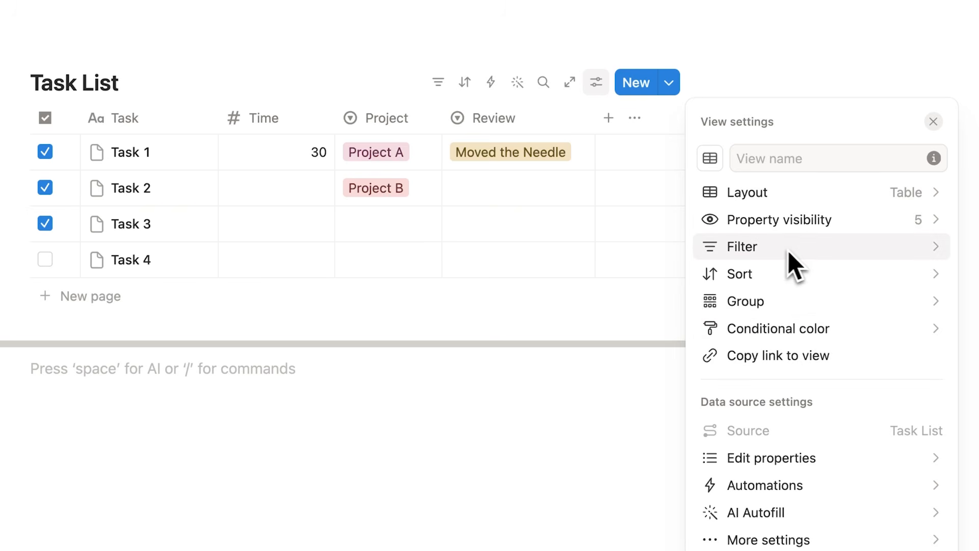
pyautogui.click(792, 305)
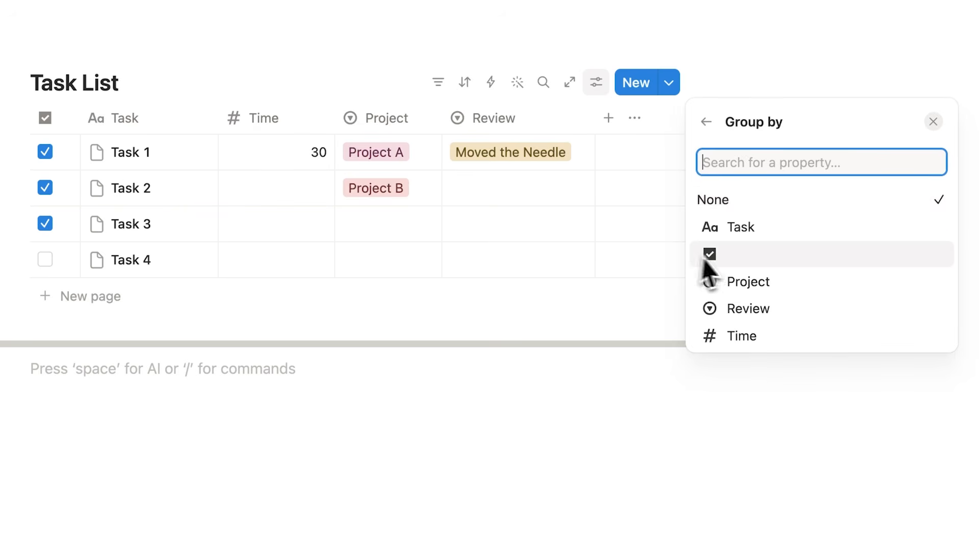
pyautogui.click(727, 257)
pyautogui.press('Escape')
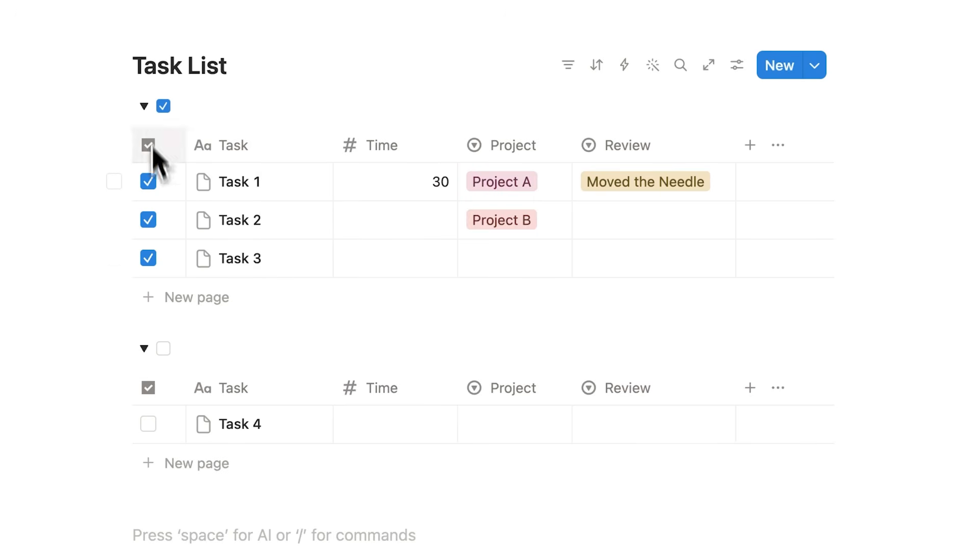
# Collapse the group of checked tasks and leave the unchecked group expanded.
pyautogui.click(144, 107)
pyautogui.click(145, 108)
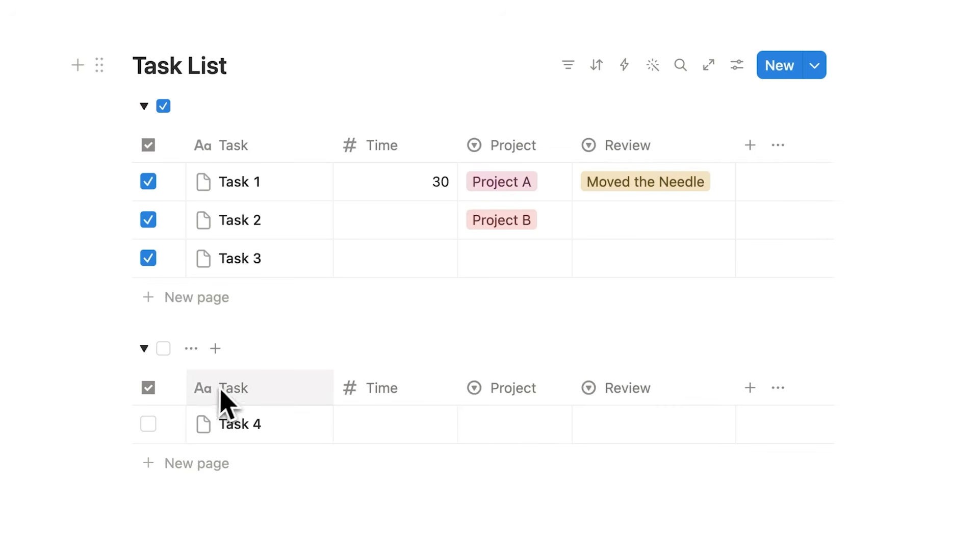
pyautogui.click(145, 349)
pyautogui.click(144, 349)
pyautogui.click(144, 108)
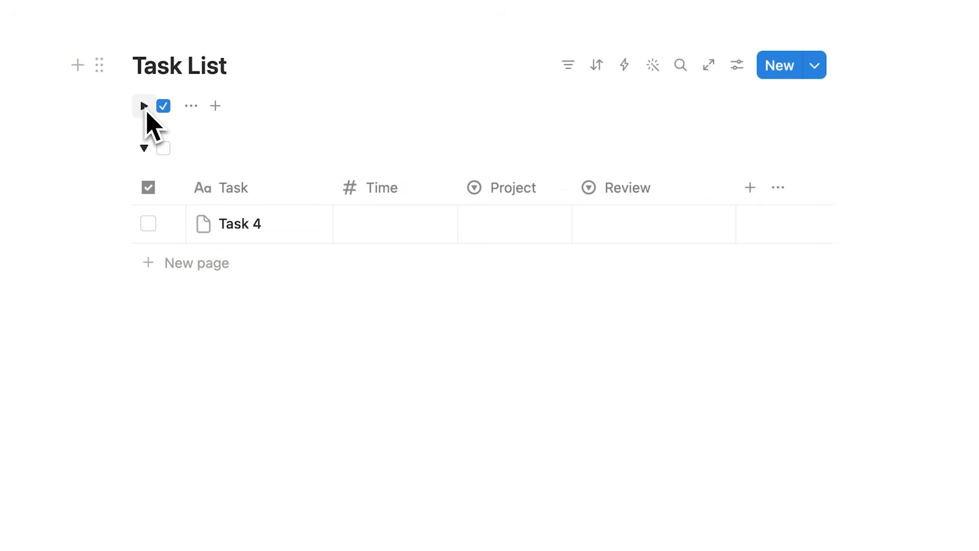
# Add a row named Task 5 to the unchecked group.
pyautogui.click(178, 267)
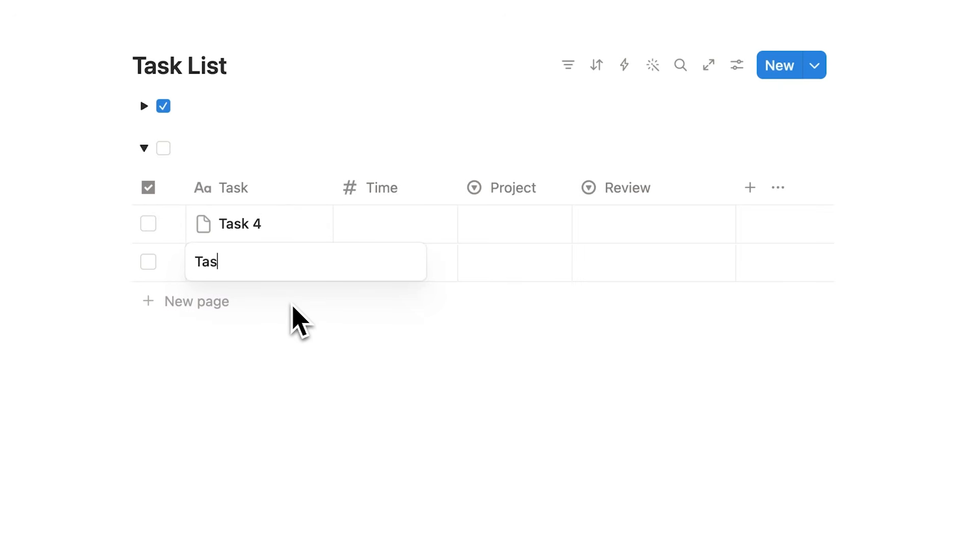
pyautogui.press('Return')
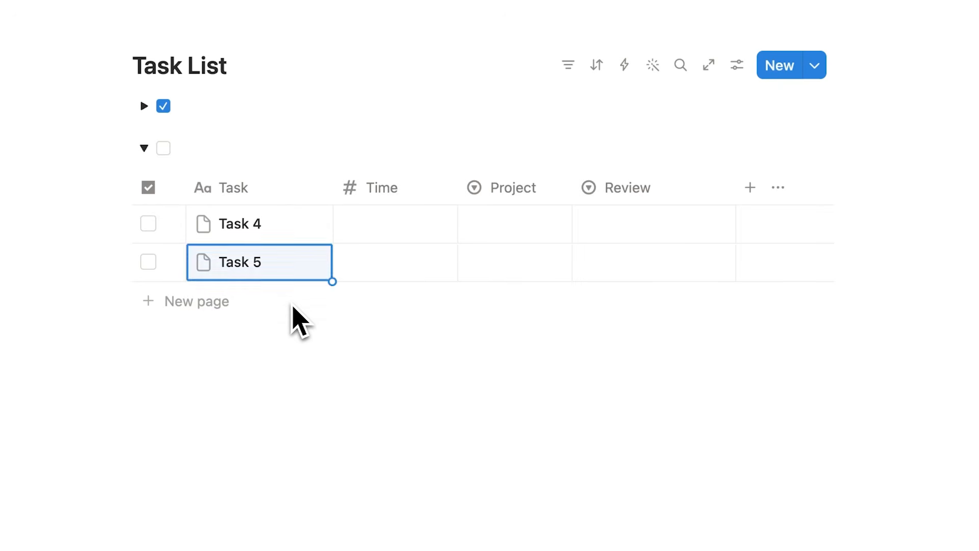
pyautogui.click(307, 362)
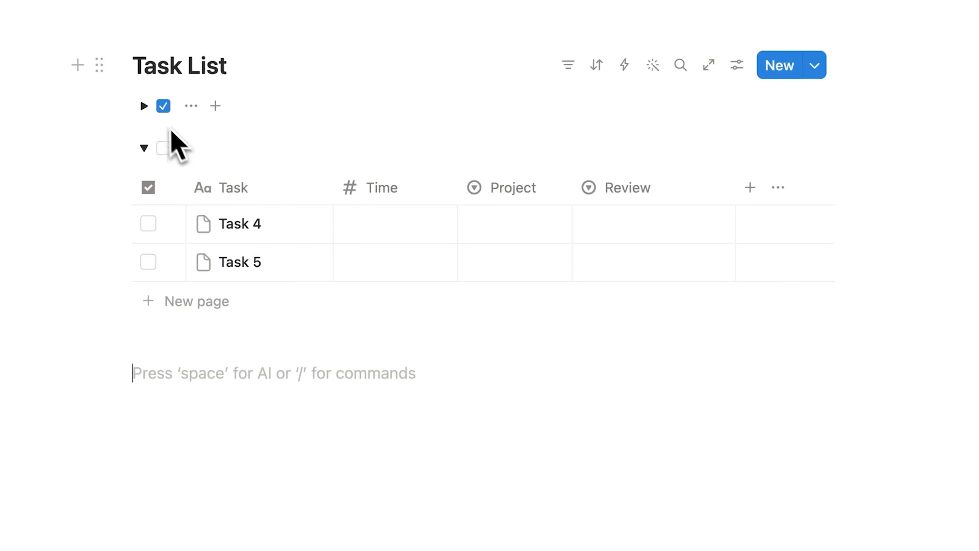
# Expand the group of checked tasks in the Task List.
pyautogui.click(145, 106)
pyautogui.click(146, 110)
pyautogui.click(146, 109)
pyautogui.click(146, 110)
pyautogui.click(147, 111)
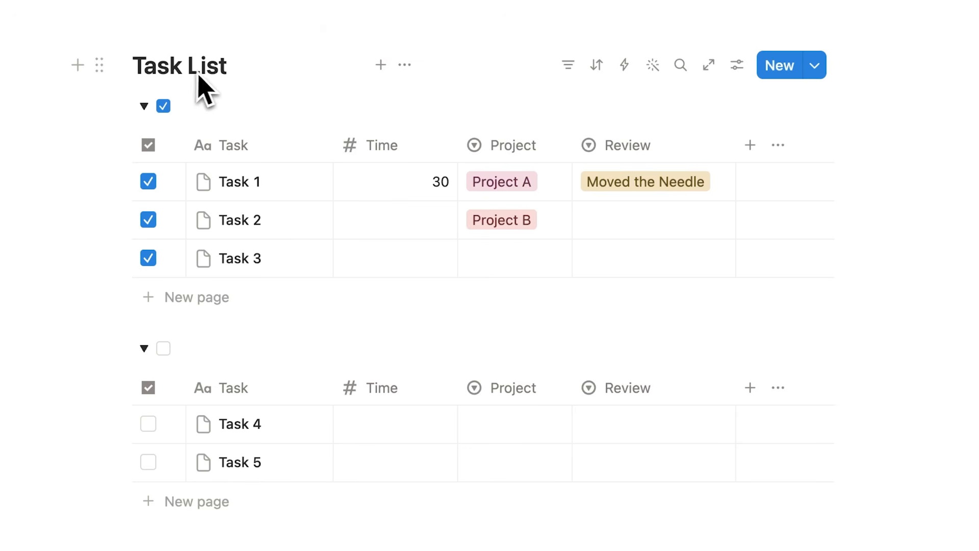
# Examine the view types available for the Task List and look through the Headquarters dashboard's task views.
pyautogui.click(380, 65)
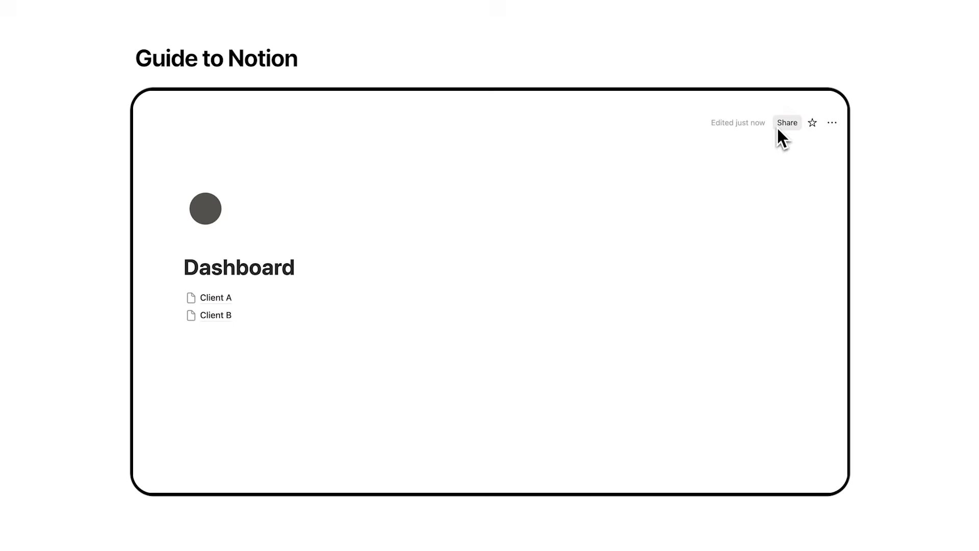
pyautogui.click(778, 125)
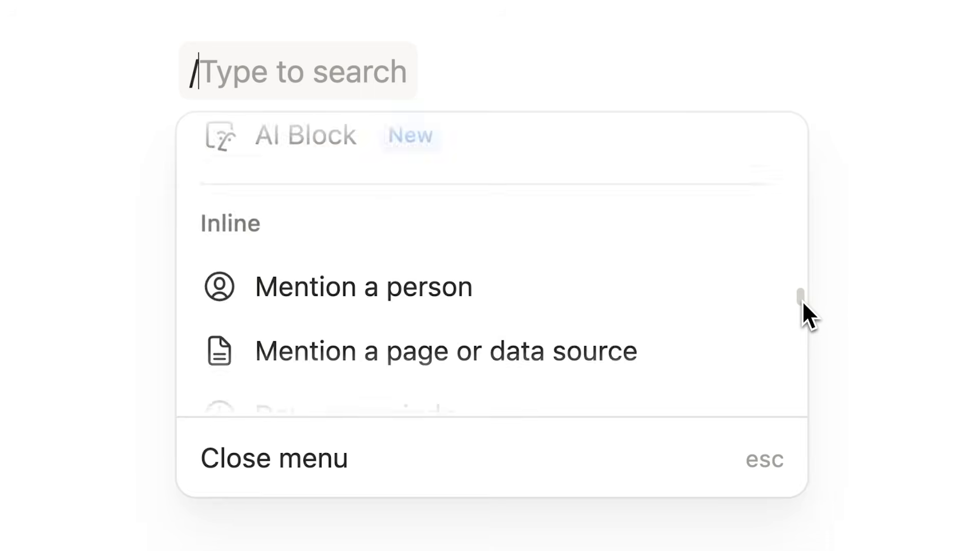
pyautogui.moveTo(803, 300); pyautogui.dragTo(803, 194)
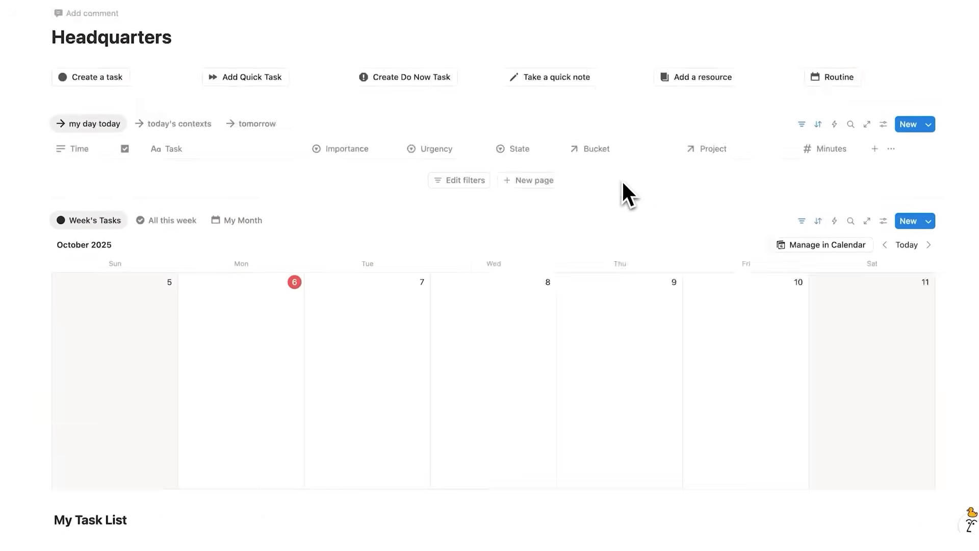
pyautogui.scroll(-5, 622, 179)
pyautogui.scroll(-10, 622, 179)
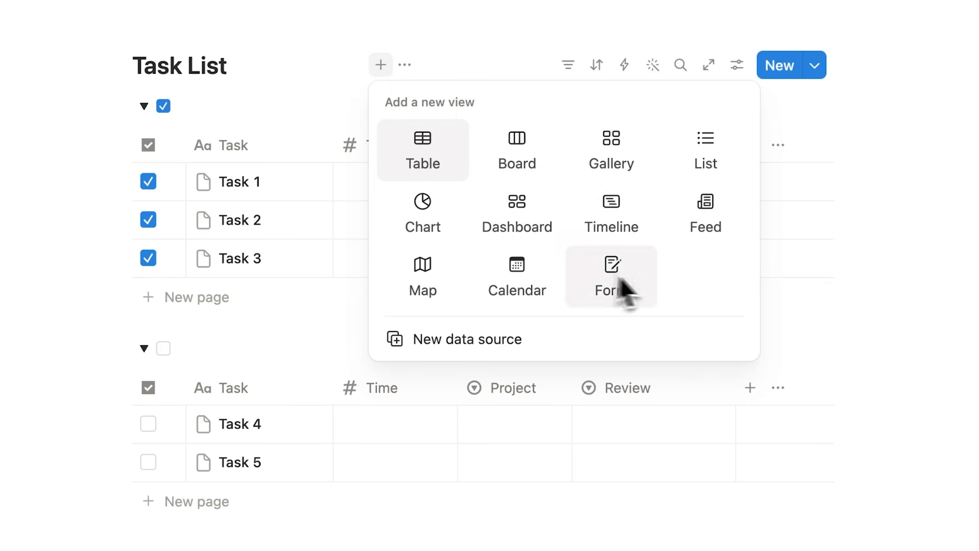
pyautogui.click(390, 33)
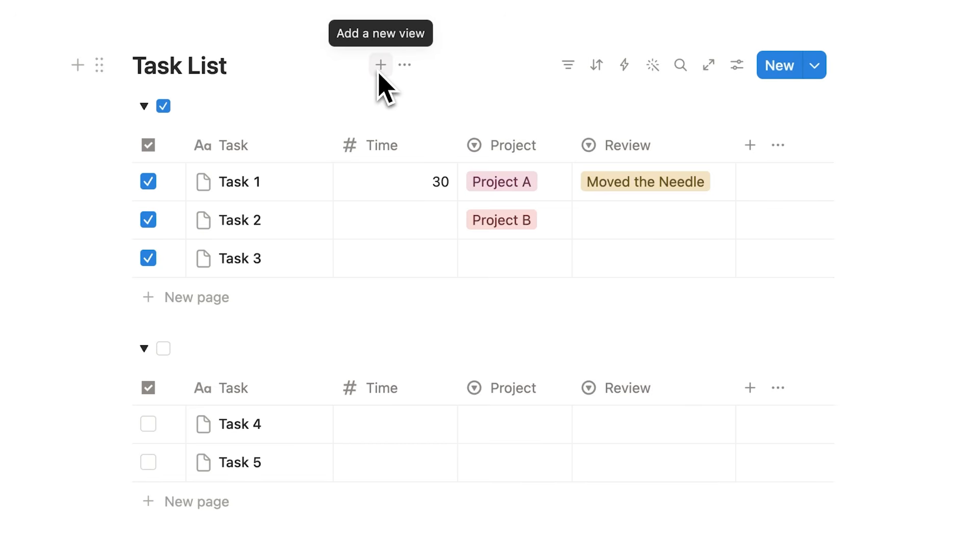
# Duplicate the Task List's table view and switch between the original and the copy.
pyautogui.click(403, 69)
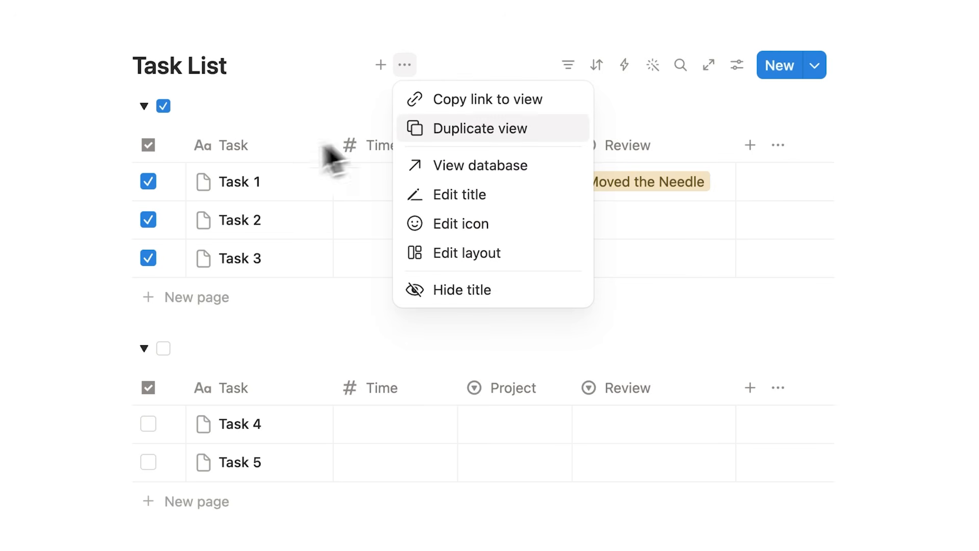
pyautogui.click(424, 141)
pyautogui.click(197, 113)
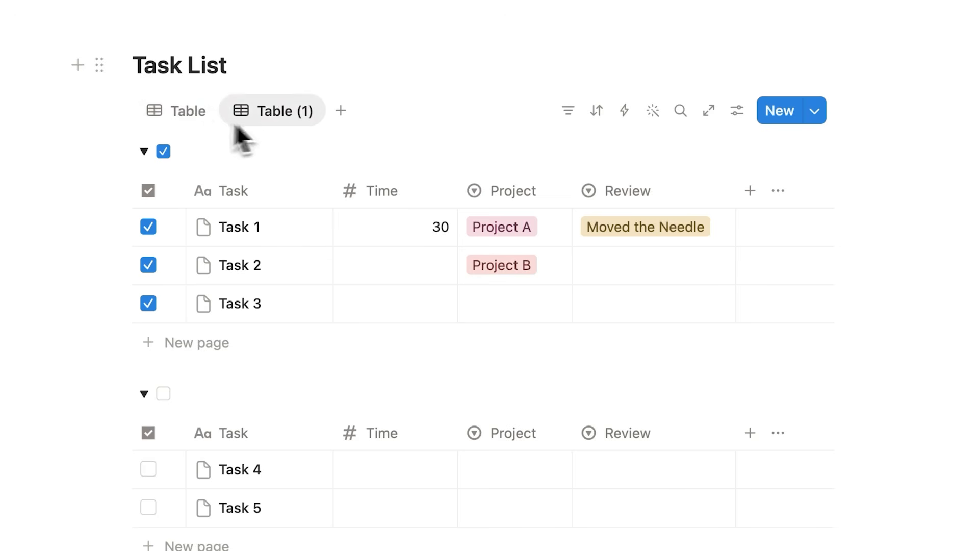
pyautogui.click(183, 123)
pyautogui.click(253, 122)
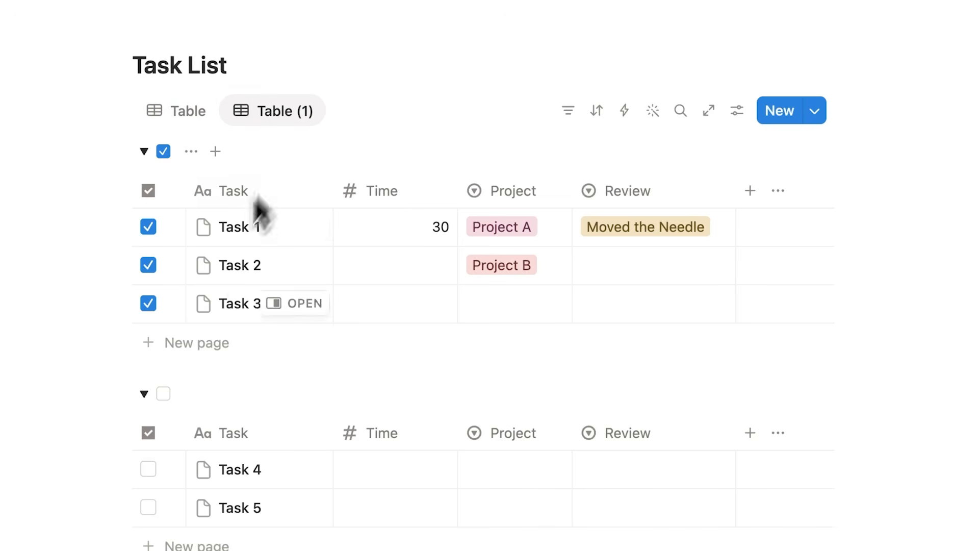
# Rename the original table view as TASKS.
pyautogui.click(172, 114)
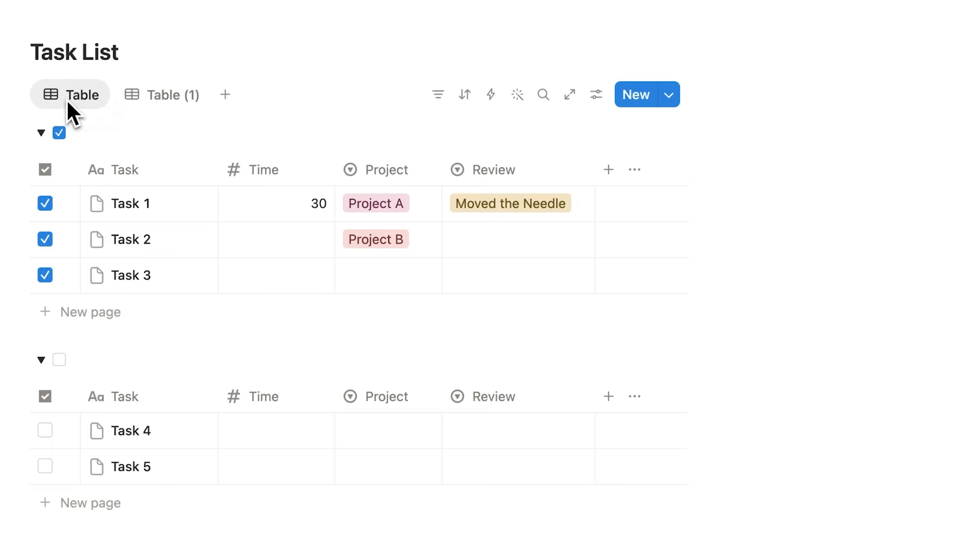
pyautogui.click(171, 114)
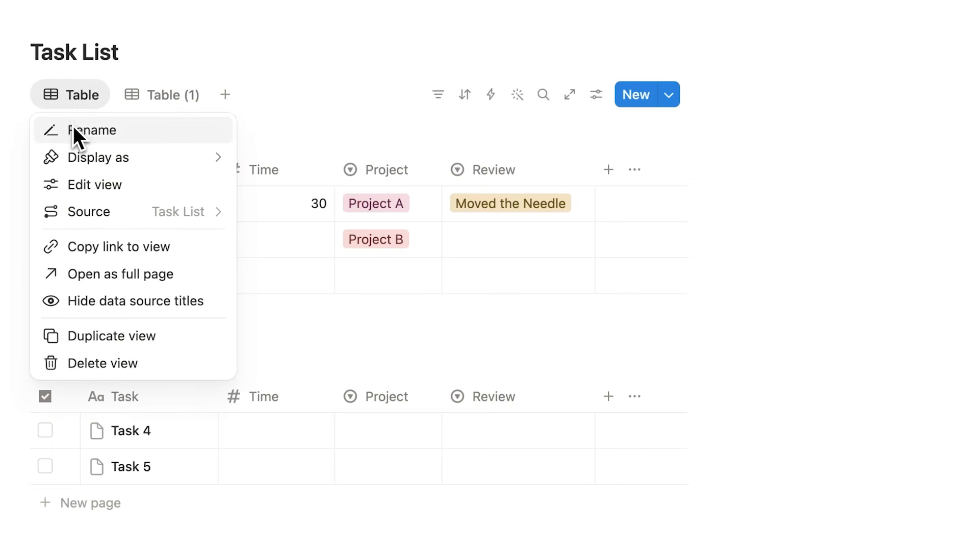
pyautogui.click(73, 129)
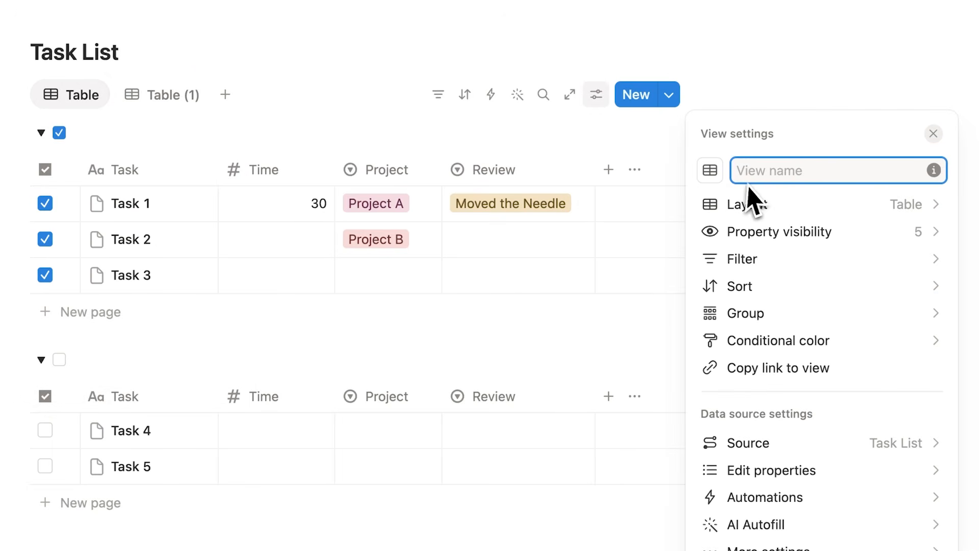
pyautogui.click(44, 133)
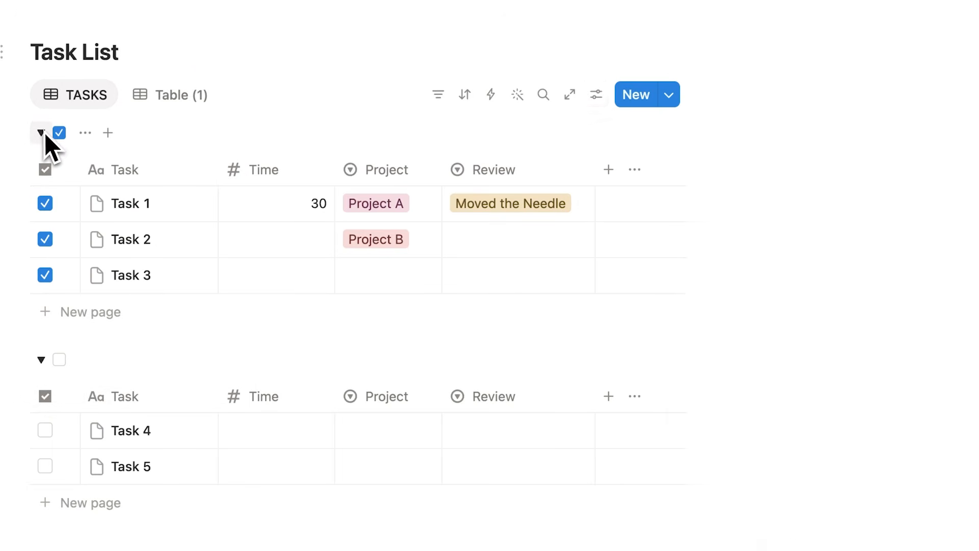
pyautogui.click(43, 133)
pyautogui.click(43, 133)
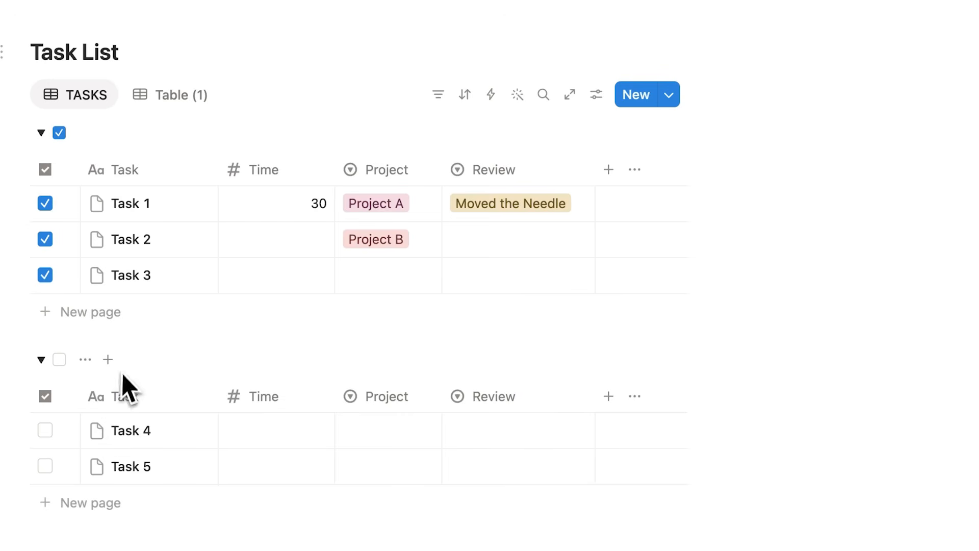
# Rename the duplicated table view as REVIEW.
pyautogui.click(152, 103)
pyautogui.click(160, 103)
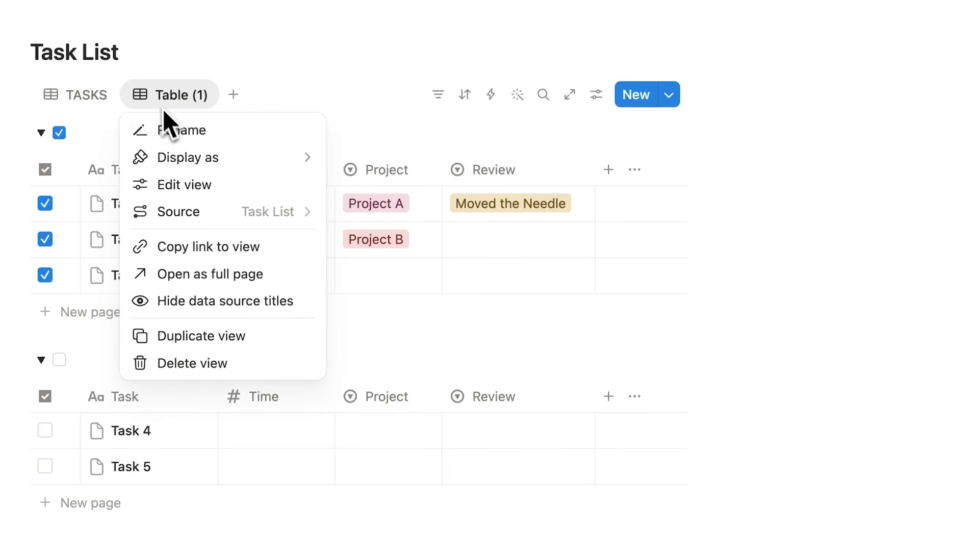
pyautogui.click(170, 124)
pyautogui.write('REVIEW')
pyautogui.press('Escape')
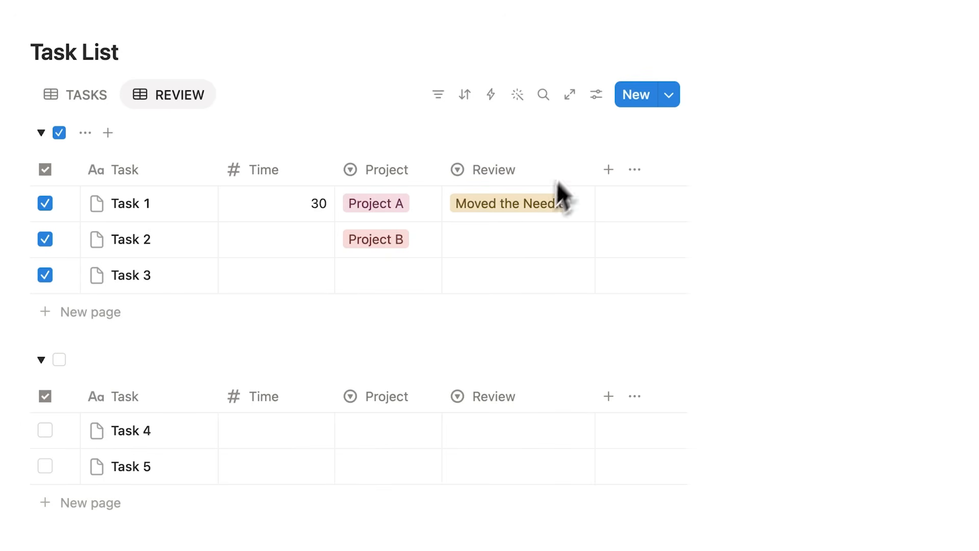
# Remove the grouping from the REVIEW view.
pyautogui.click(596, 103)
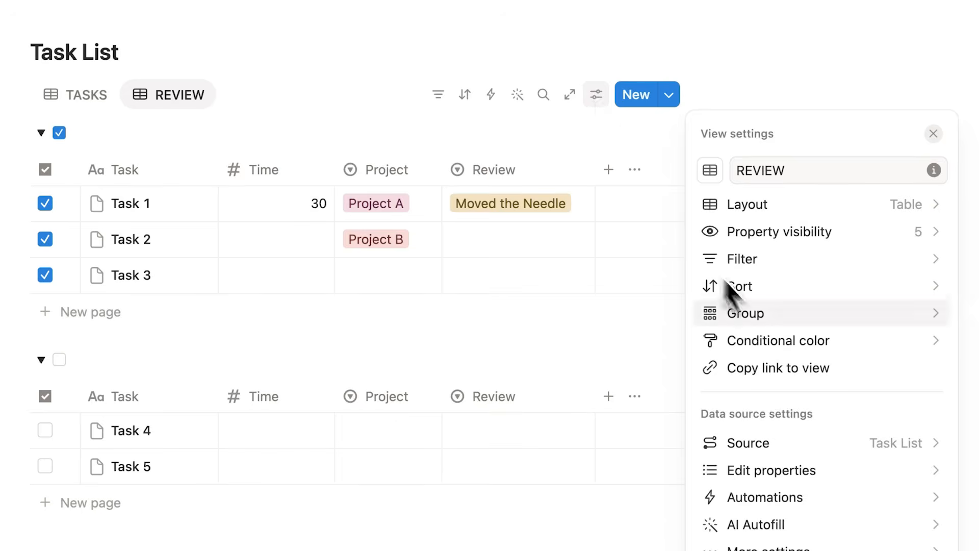
pyautogui.click(773, 320)
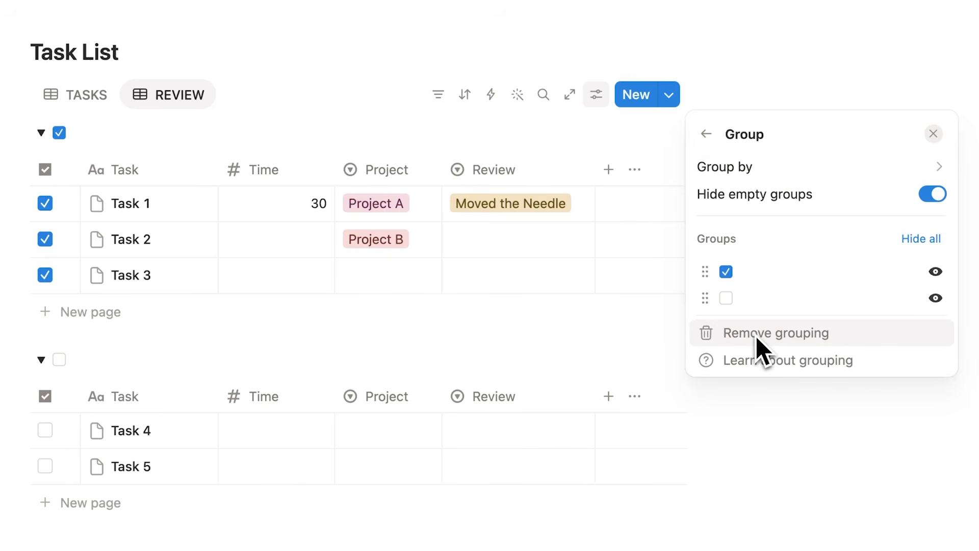
pyautogui.click(764, 347)
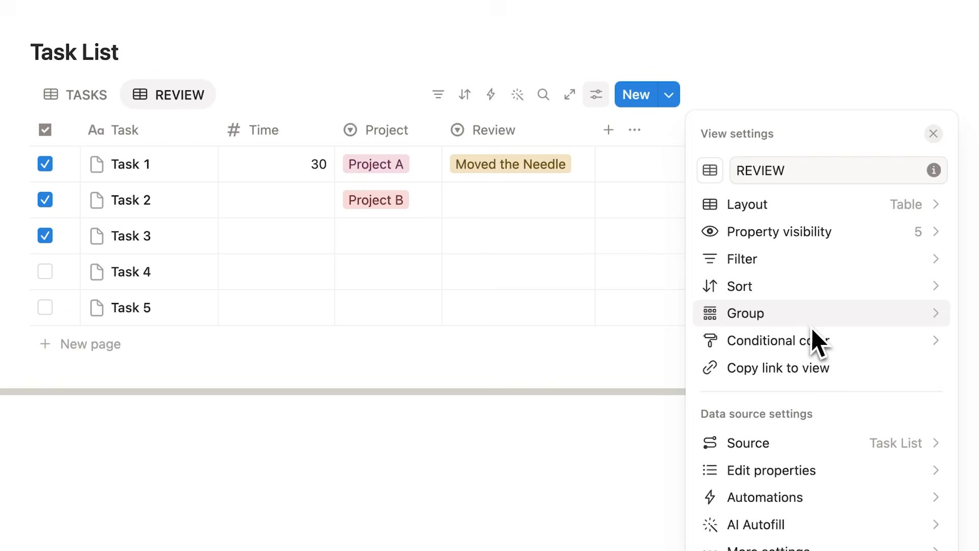
# Leave the view settings and compare the TASKS view with the REVIEW view.
pyautogui.click(504, 410)
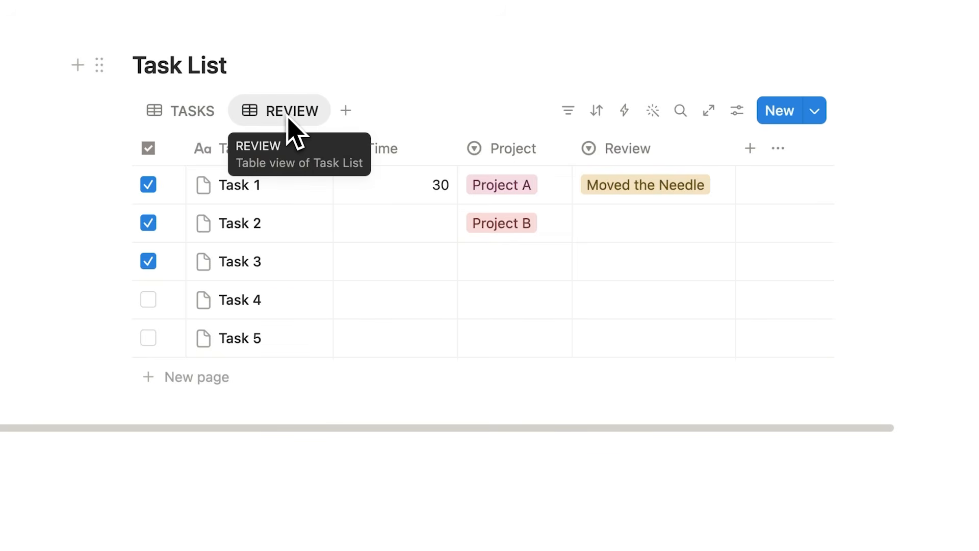
pyautogui.click(172, 117)
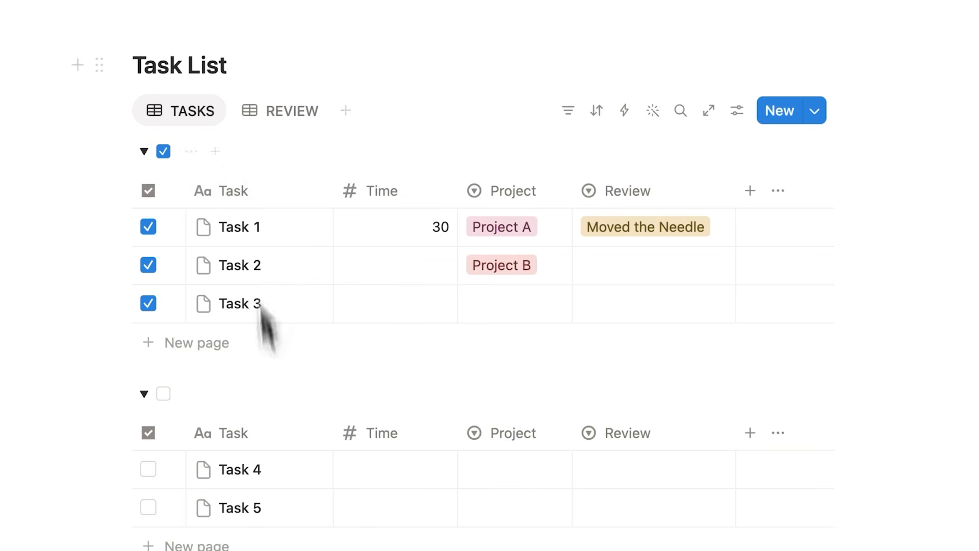
pyautogui.click(289, 113)
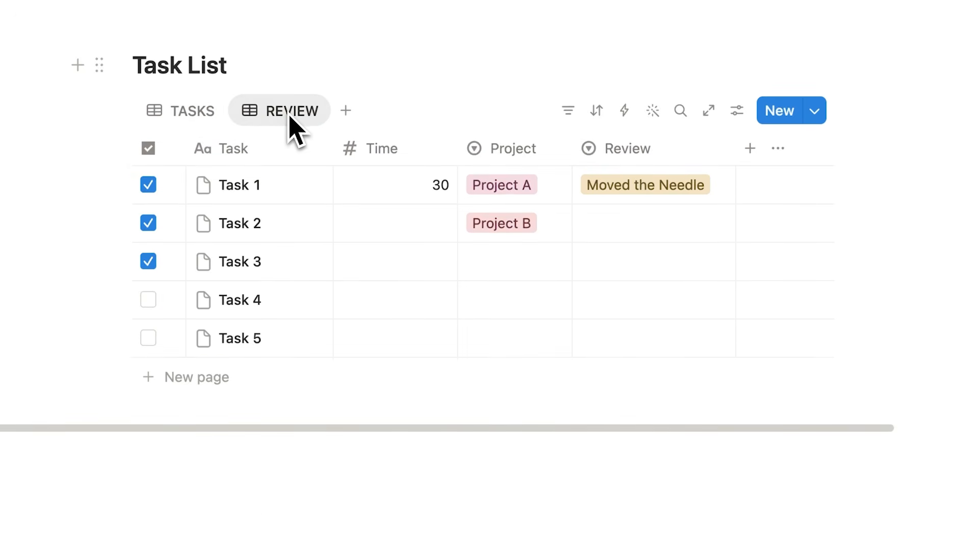
# Filter the REVIEW view to tasks whose checkbox is Checked, and compare it with the TASKS view.
pyautogui.click(736, 111)
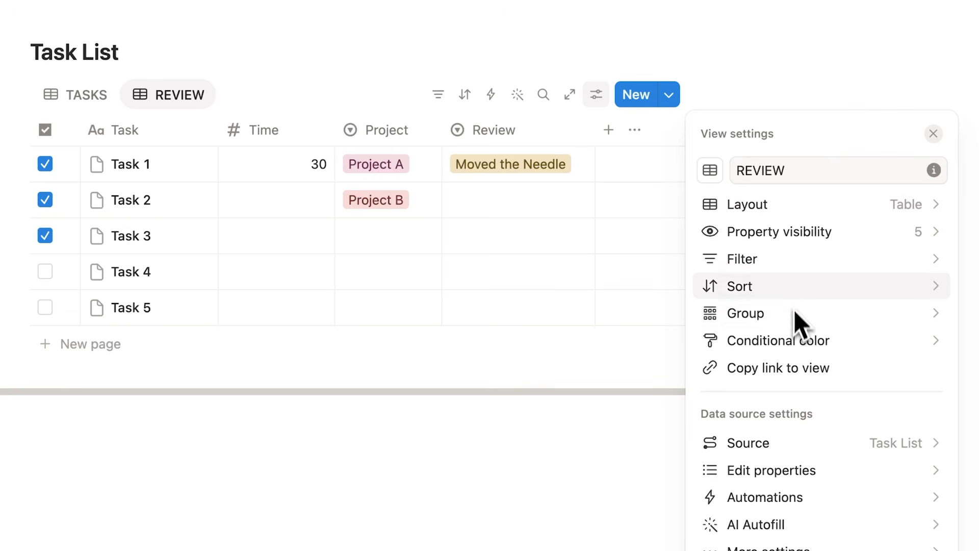
pyautogui.click(784, 267)
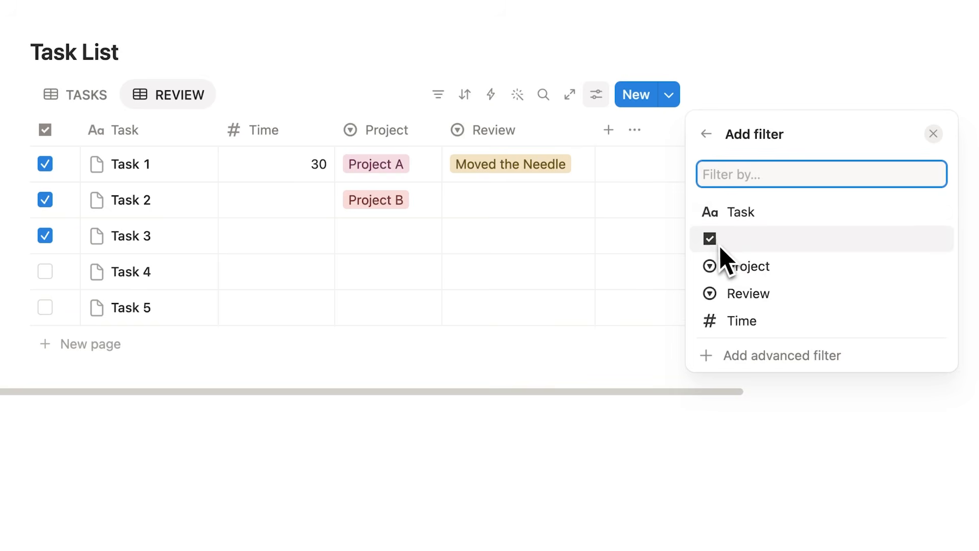
pyautogui.click(748, 245)
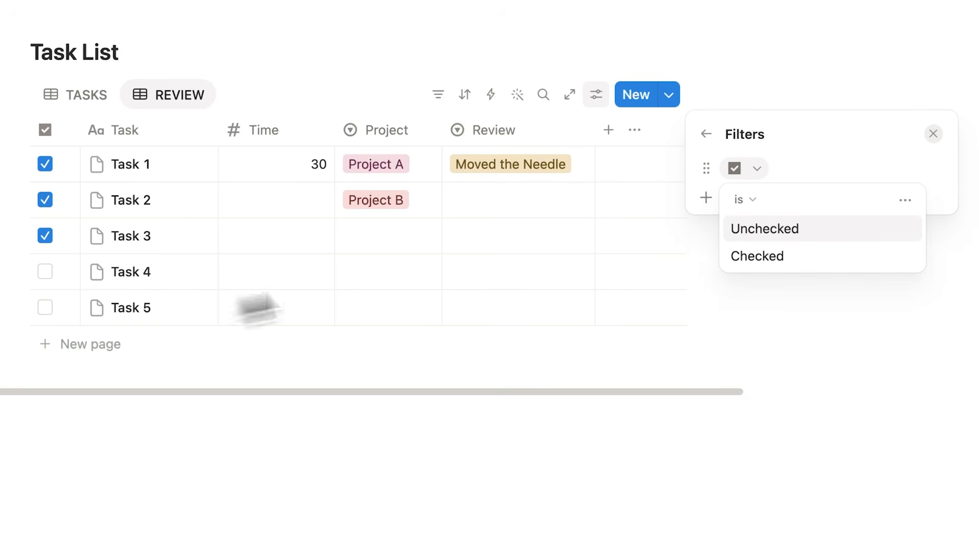
pyautogui.press('Down')
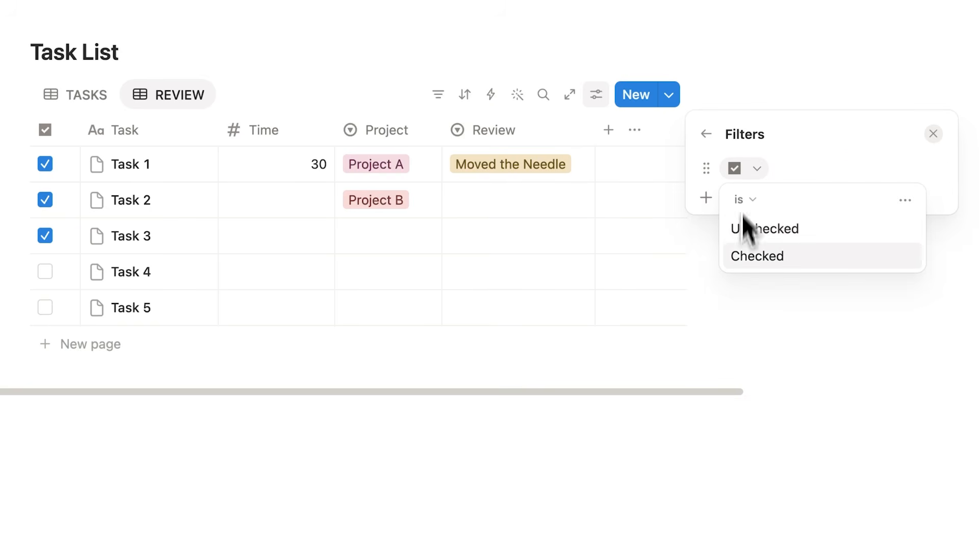
pyautogui.click(781, 257)
pyautogui.click(615, 384)
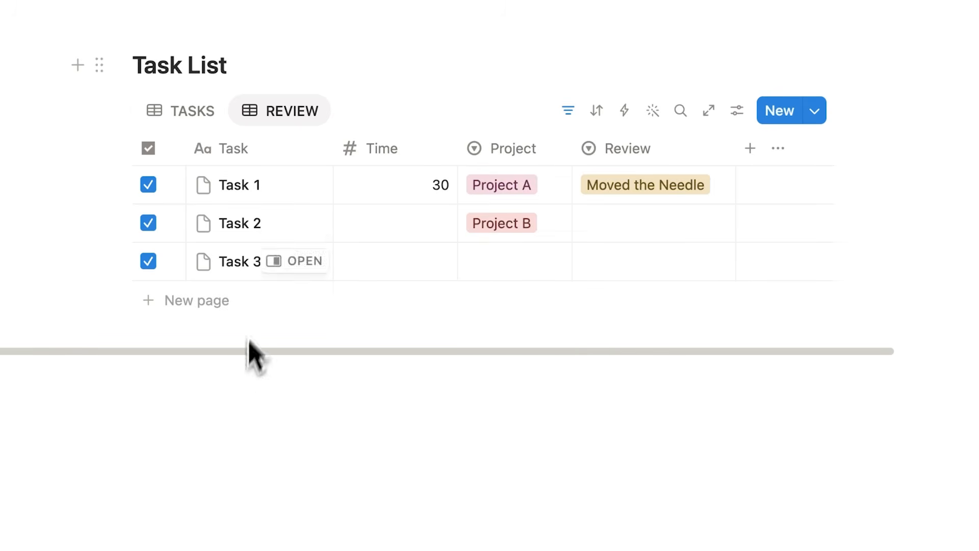
pyautogui.click(192, 121)
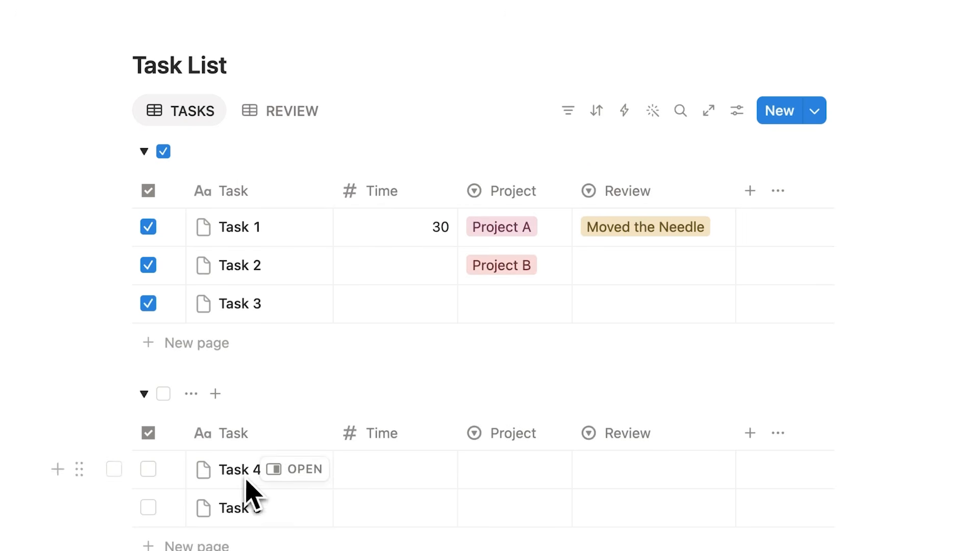
pyautogui.click(260, 120)
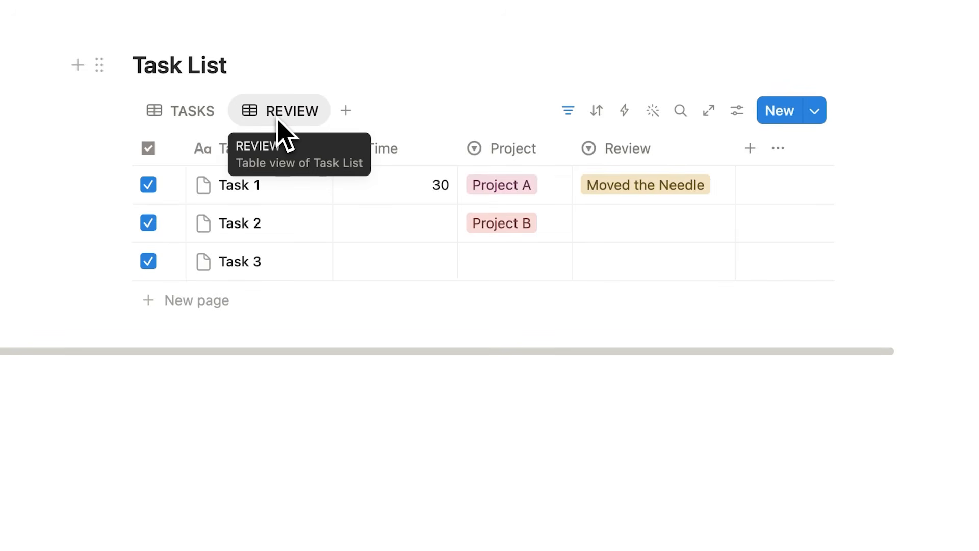
# Assign Task 3 to Project A and enter times of 60 for Task 2 and 30 for Task 3.
pyautogui.click(482, 261)
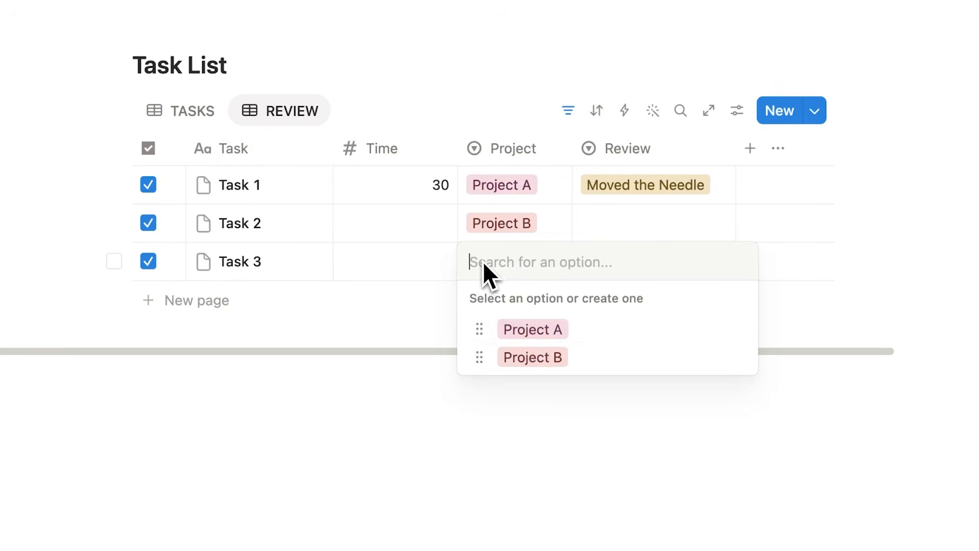
pyautogui.click(522, 329)
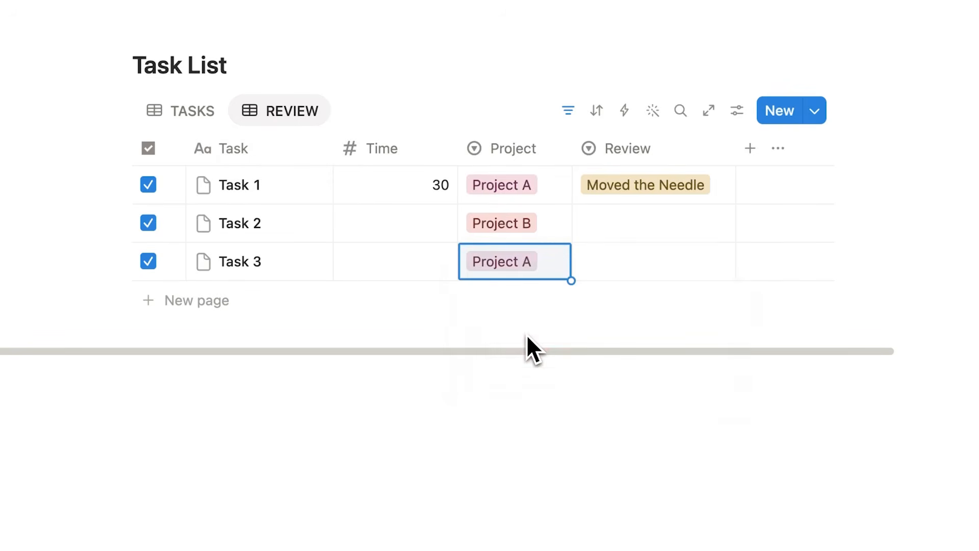
pyautogui.click(409, 226)
pyautogui.write('60')
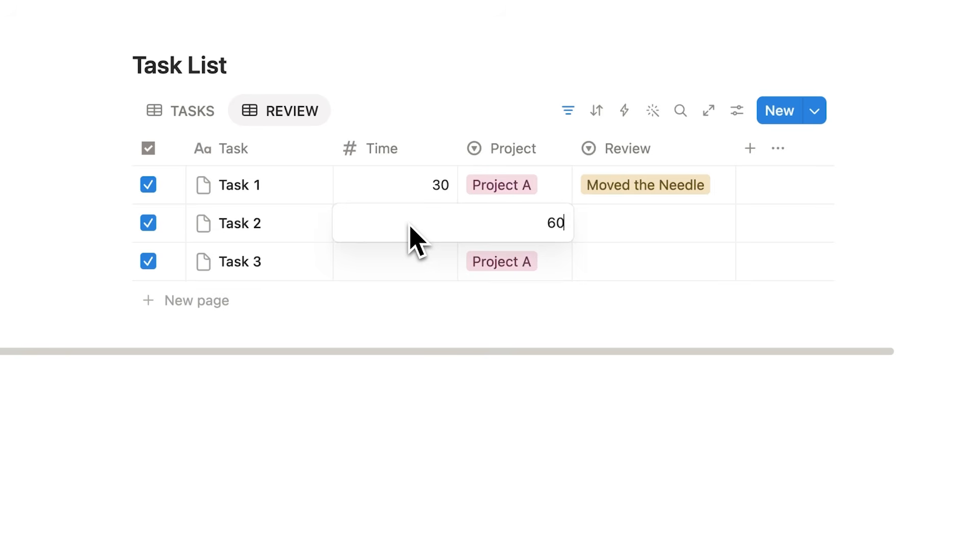
pyautogui.press('Return')
pyautogui.write('30')
pyautogui.press('Return')
pyautogui.click(503, 419)
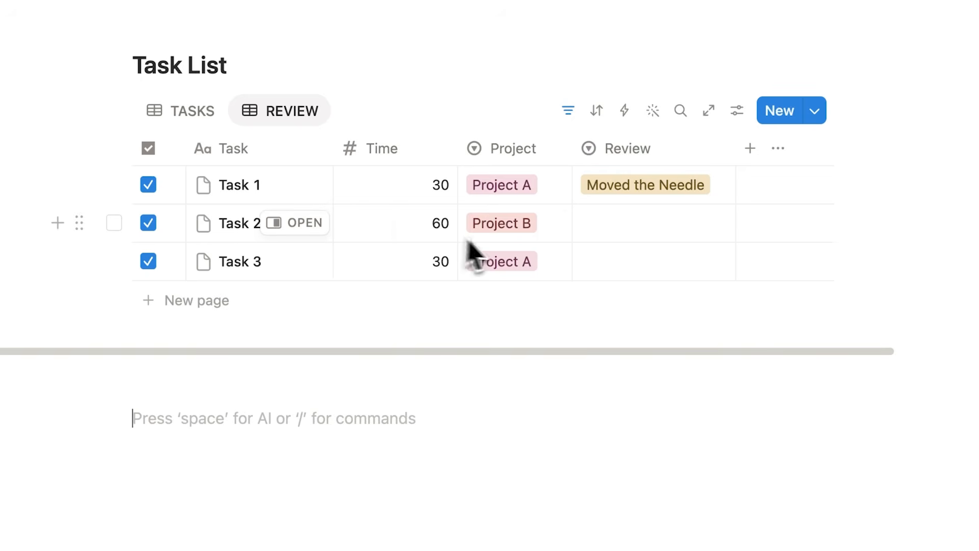
# Set Task 3's Review value to Moved the Needle.
pyautogui.click(662, 273)
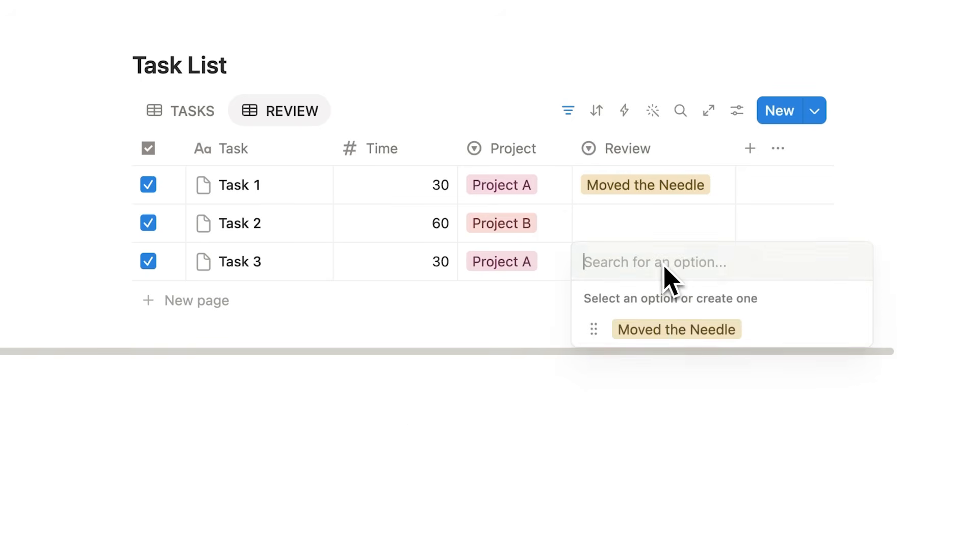
pyautogui.click(677, 331)
pyautogui.click(595, 401)
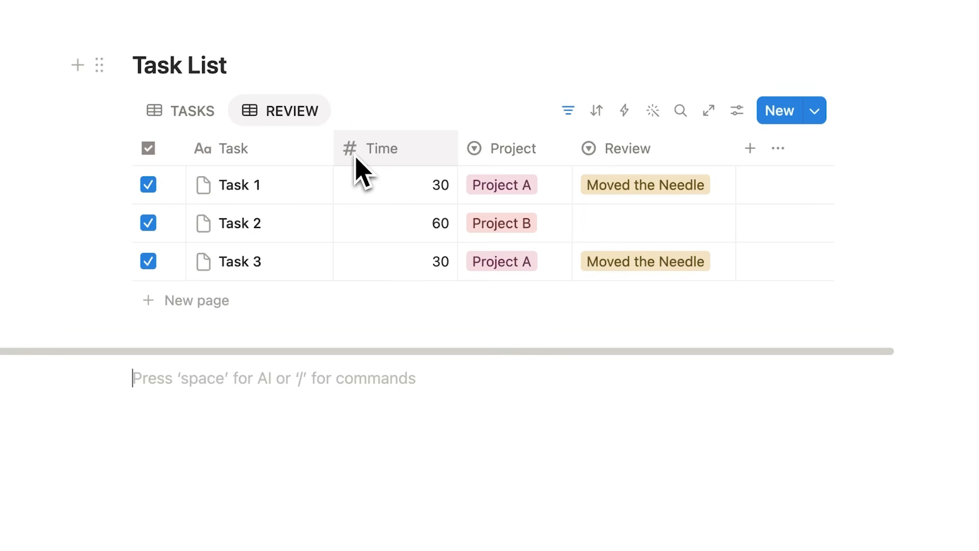
# Add a Percent not empty calculation to the Review column of the REVIEW view.
pyautogui.click(665, 159)
pyautogui.press('Escape')
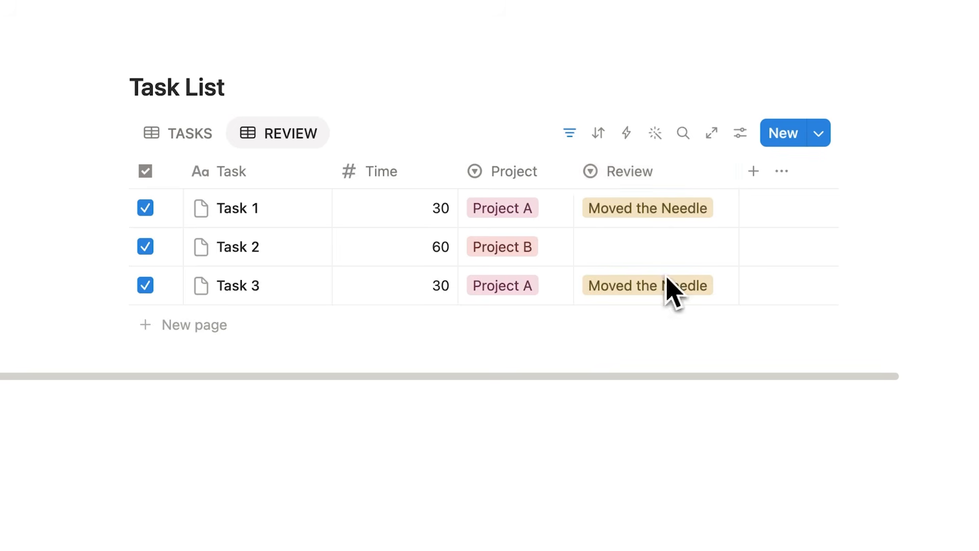
pyautogui.click(672, 177)
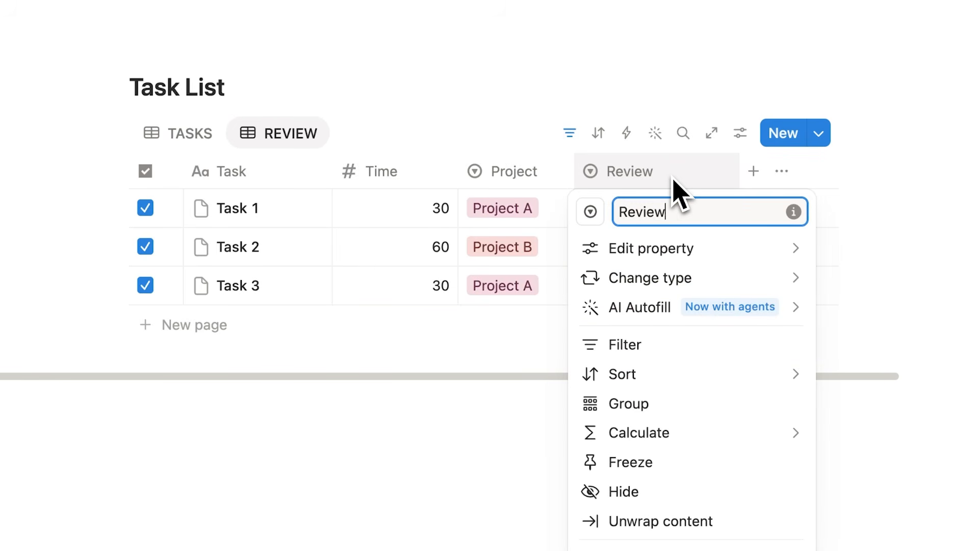
pyautogui.moveTo(736, 437)
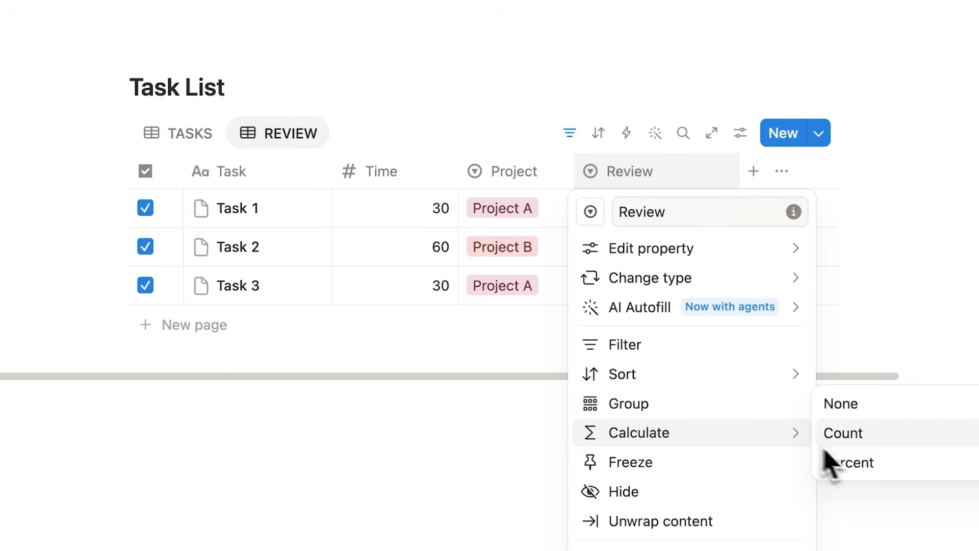
pyautogui.moveTo(842, 464)
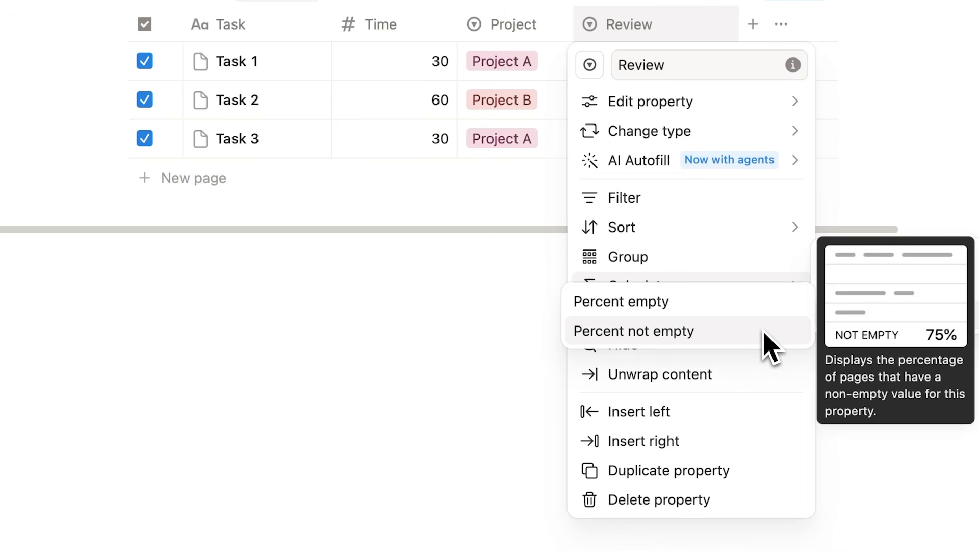
pyautogui.click(763, 332)
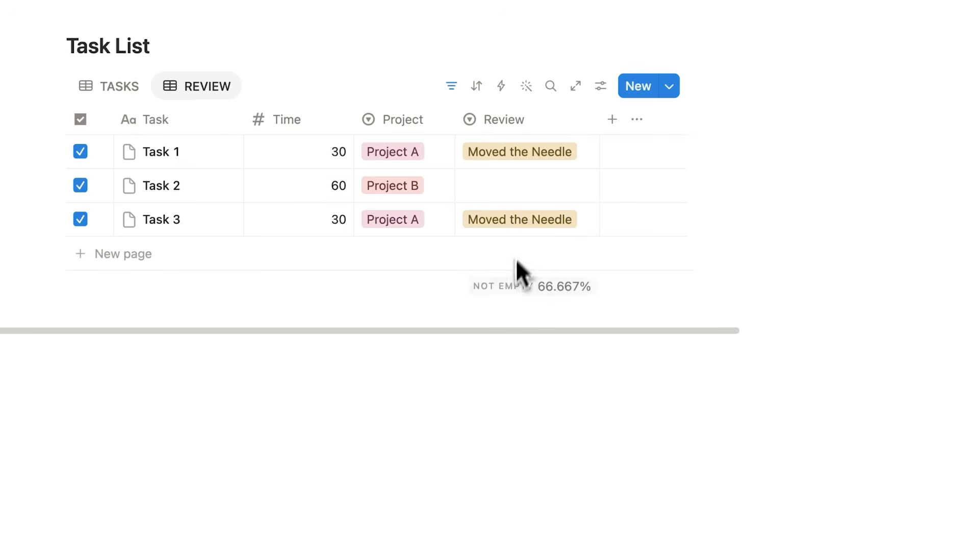
# Add a Sum calculation to the Time column.
pyautogui.click(317, 121)
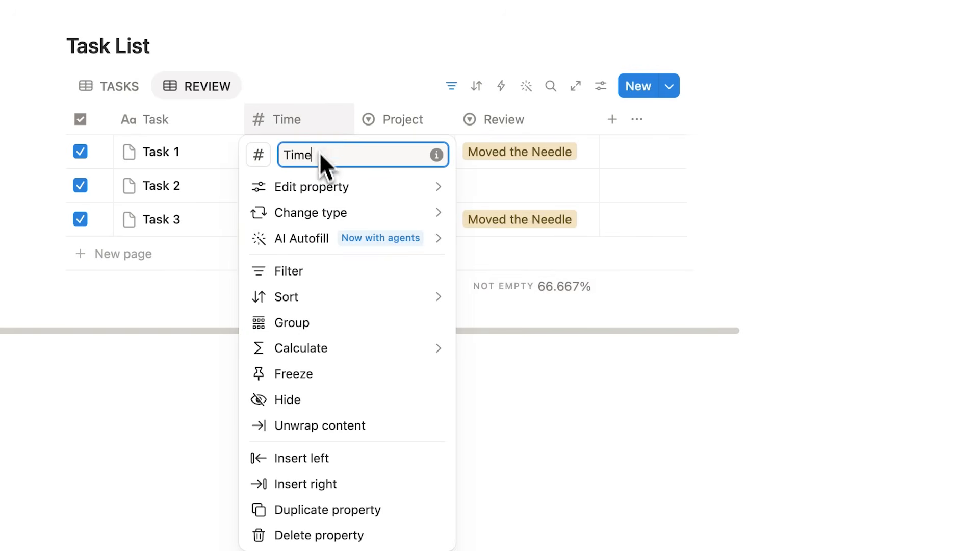
pyautogui.moveTo(359, 340)
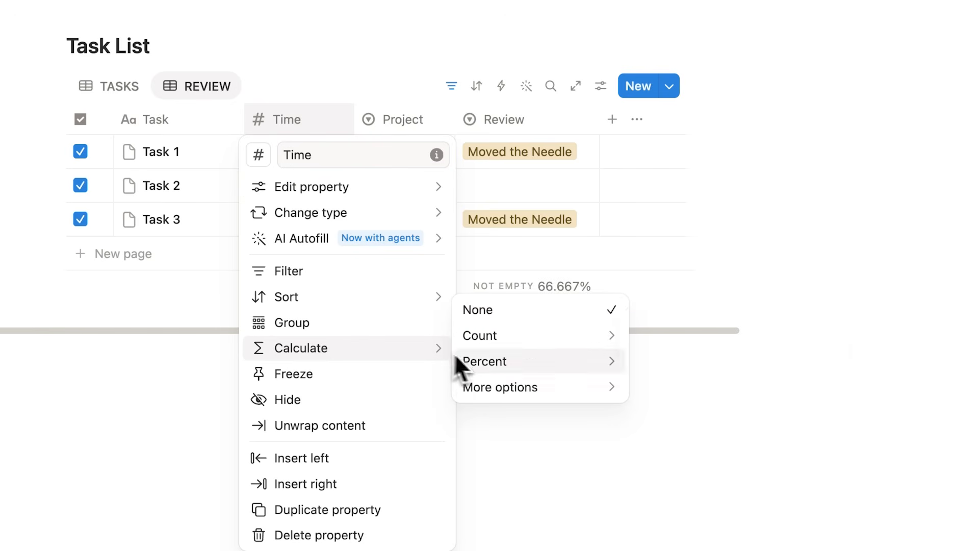
pyautogui.moveTo(495, 388)
pyautogui.click(658, 329)
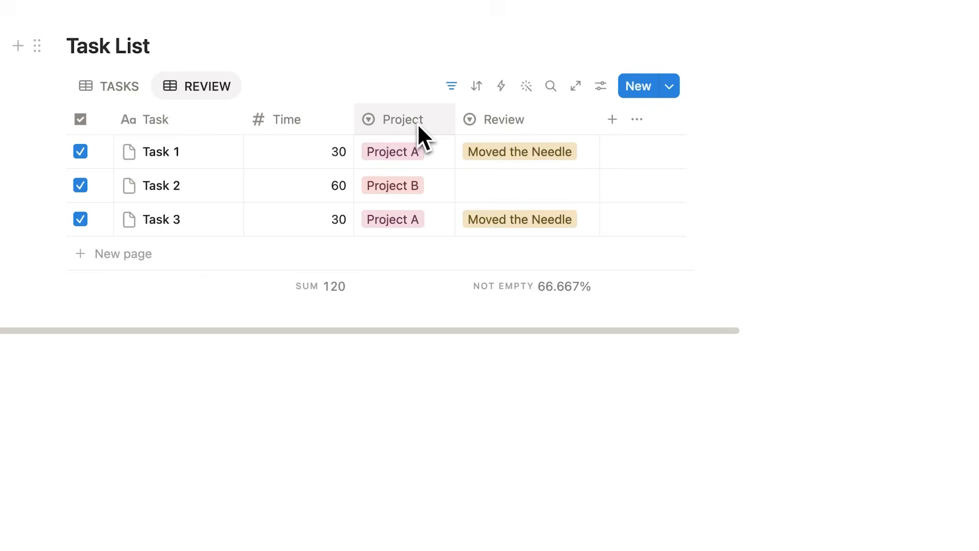
# Add a Count unique values calculation to the Project column.
pyautogui.click(417, 124)
pyautogui.moveTo(492, 344)
pyautogui.moveTo(591, 349)
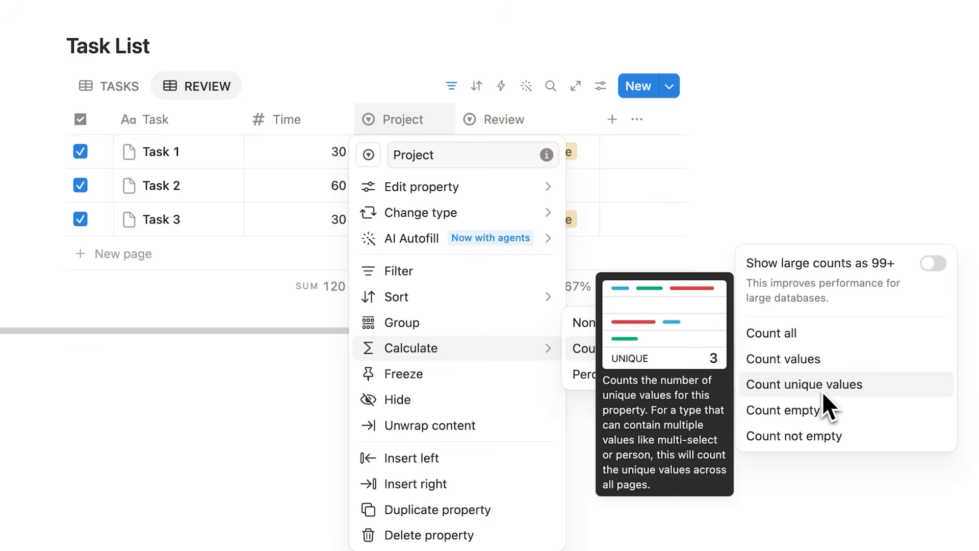
pyautogui.click(826, 391)
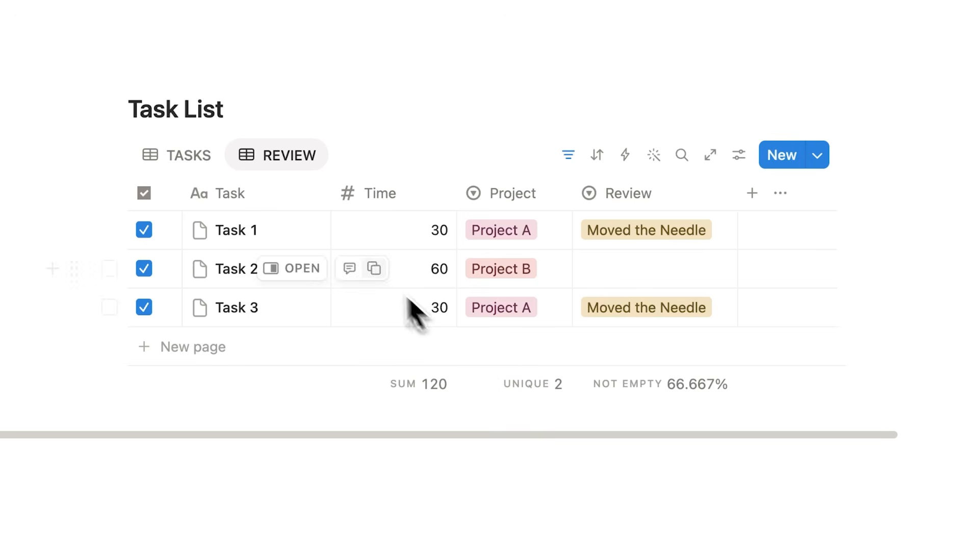
# Add a Count all calculation to the Task column.
pyautogui.click(279, 201)
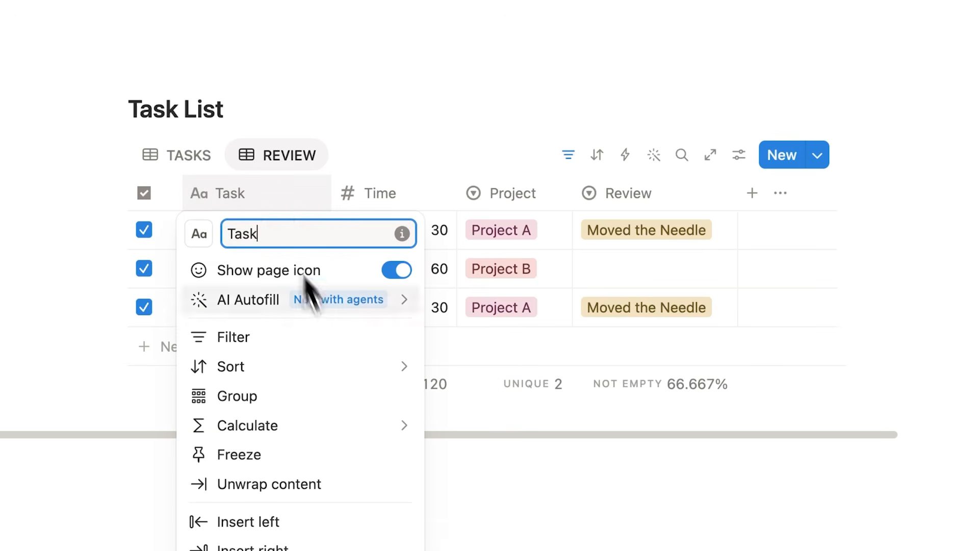
pyautogui.moveTo(380, 420)
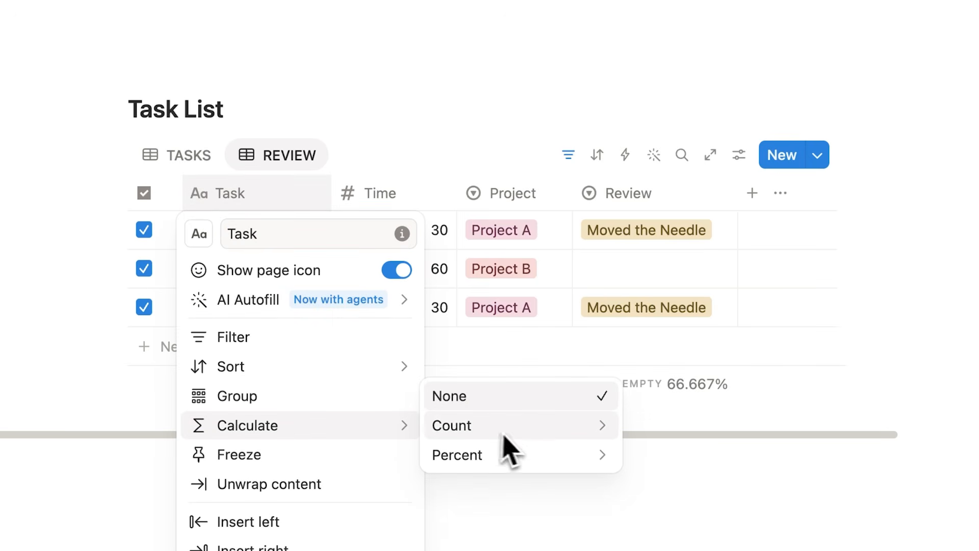
pyautogui.moveTo(517, 434)
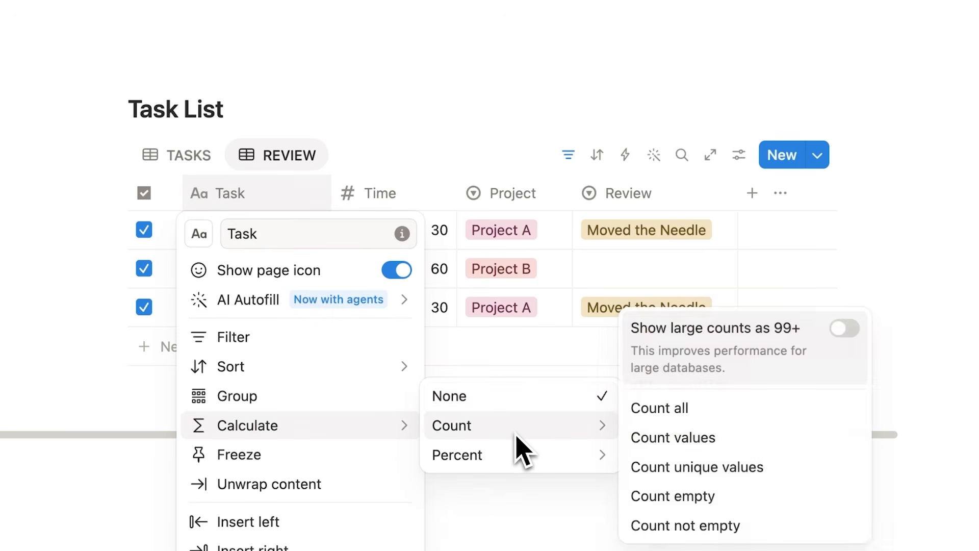
pyautogui.click(703, 411)
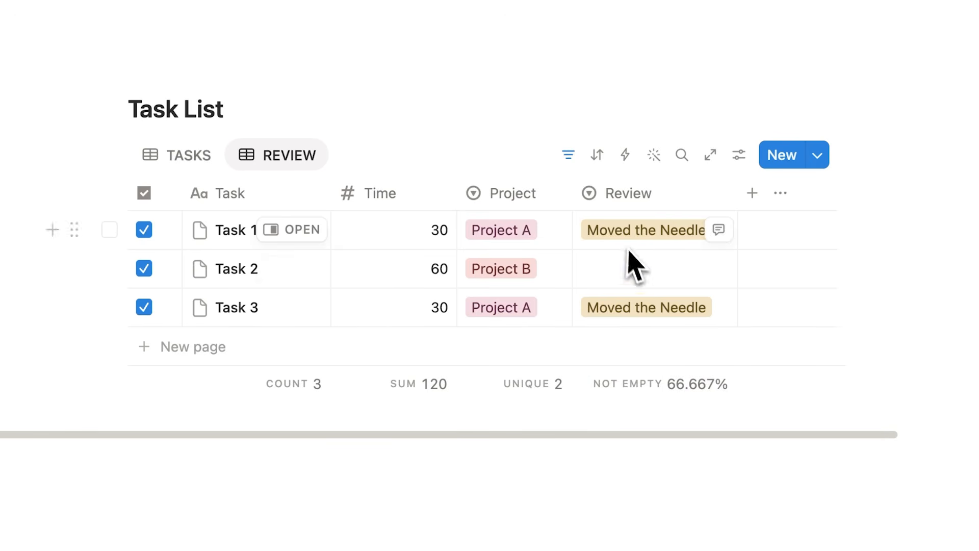
# Group the REVIEW view by Project and look over the calculations for each project group.
pyautogui.click(739, 162)
pyautogui.click(768, 313)
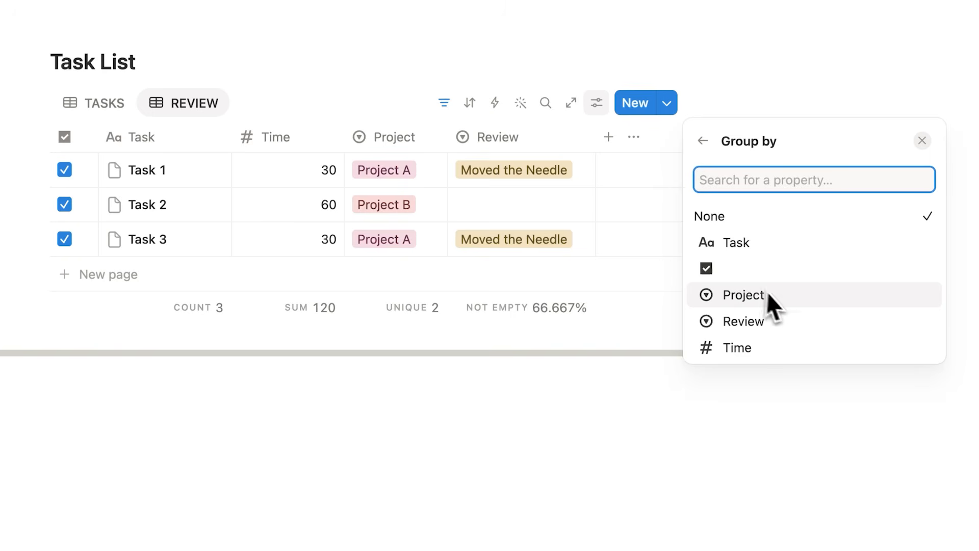
pyautogui.click(779, 296)
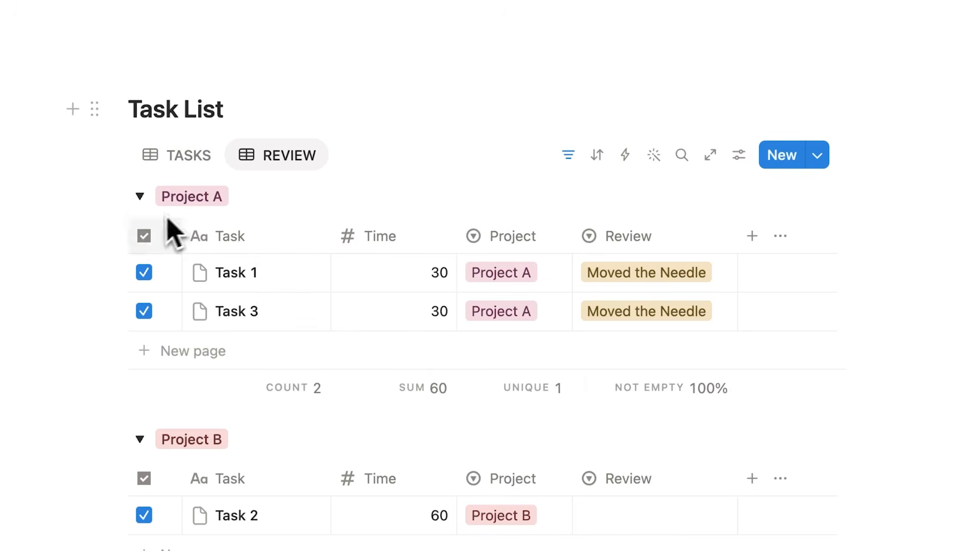
pyautogui.scroll(-1, 521, 272)
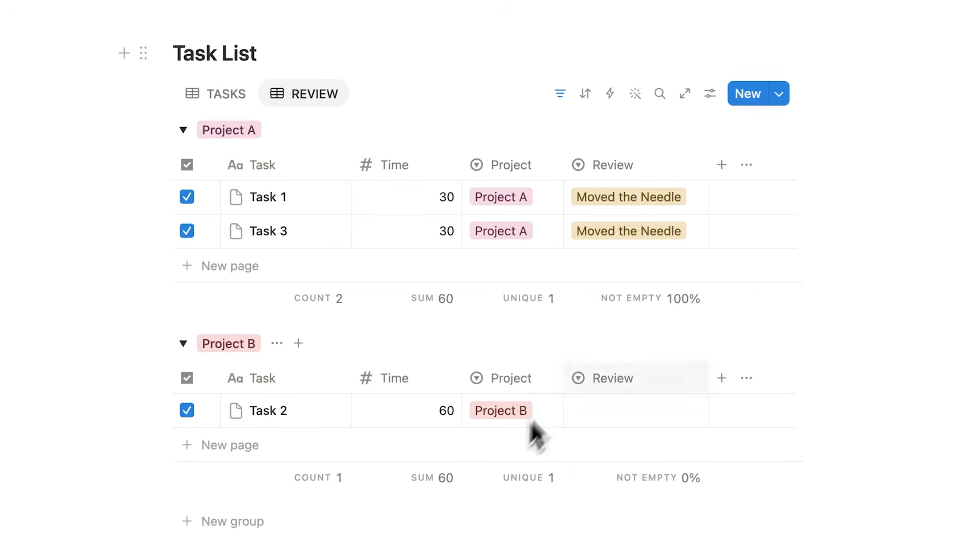
pyautogui.scroll(-1, 363, 256)
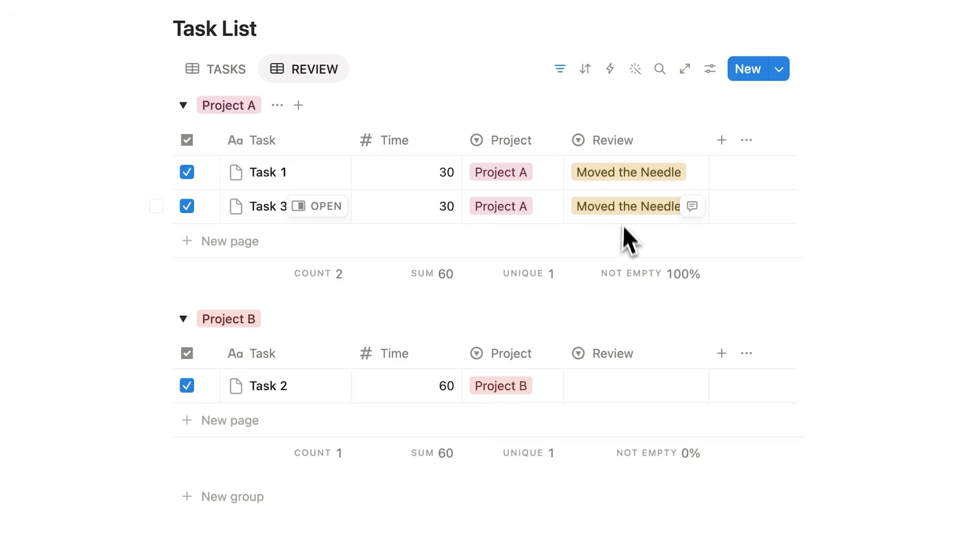
pyautogui.scroll(-3, 629, 220)
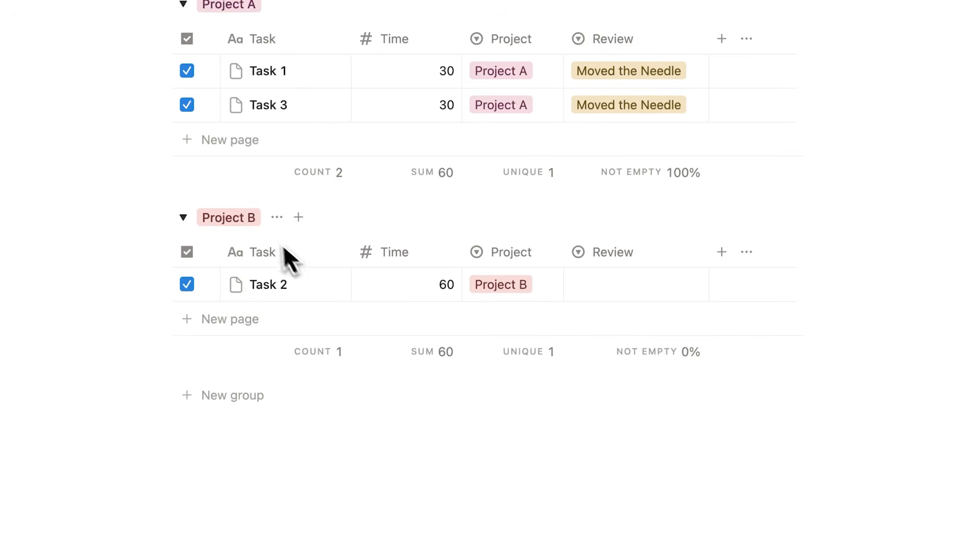